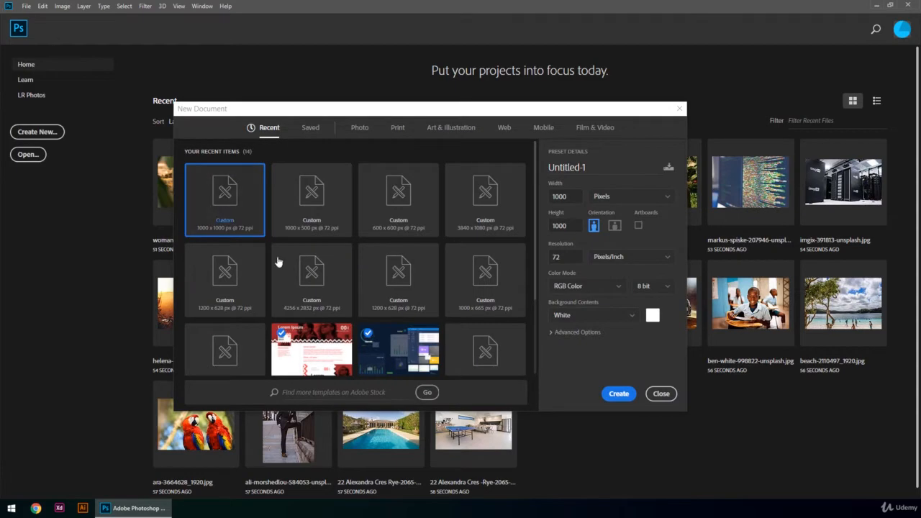
Create a 1000 x 1000 px document at 72 ppi and place the city image 1.png in it.
{"action": "left_click", "coordinate": [612, 395]}
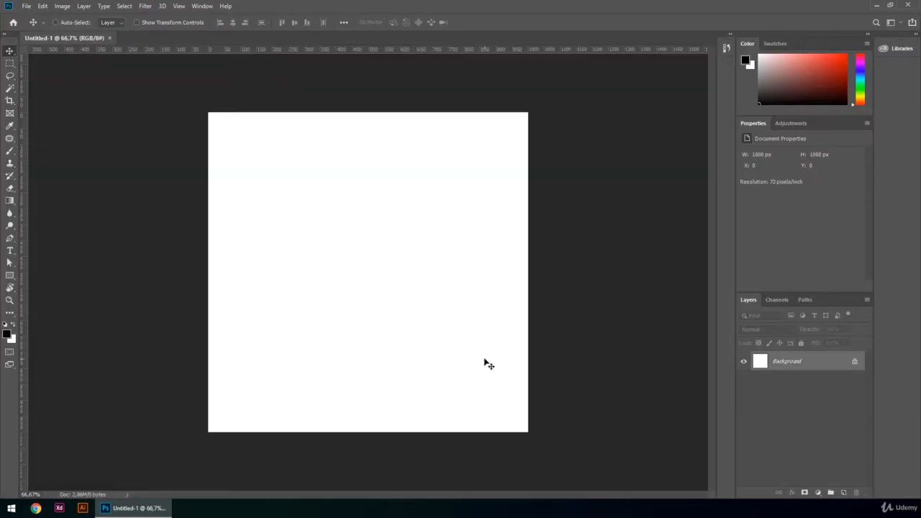
{"action": "left_click", "coordinate": [153, 506]}
{"action": "left_click_drag", "start_coordinate": [128, 502], "coordinate": [411, 251]}
{"action": "key", "text": "Return"}
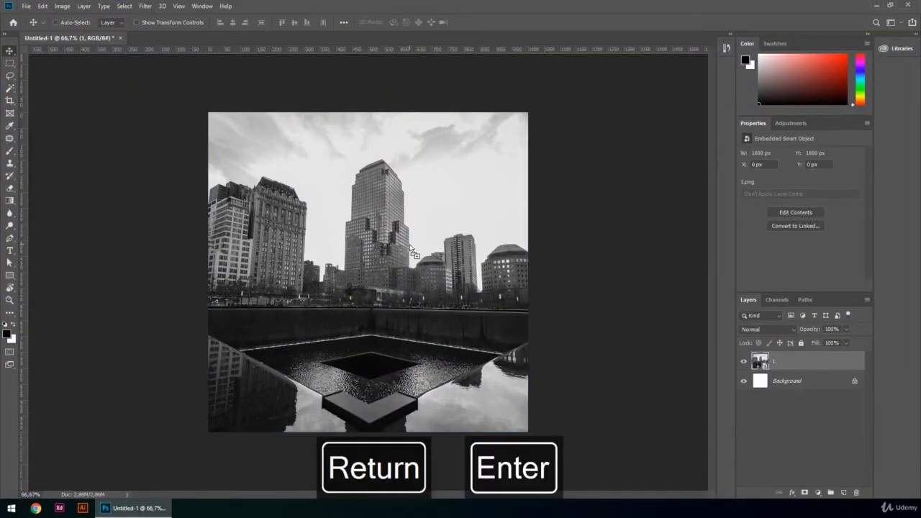
Add a Photo Filter adjustment layer above the image using Warming Filter (85) with a density of 51%.
{"action": "left_click", "coordinate": [820, 495]}
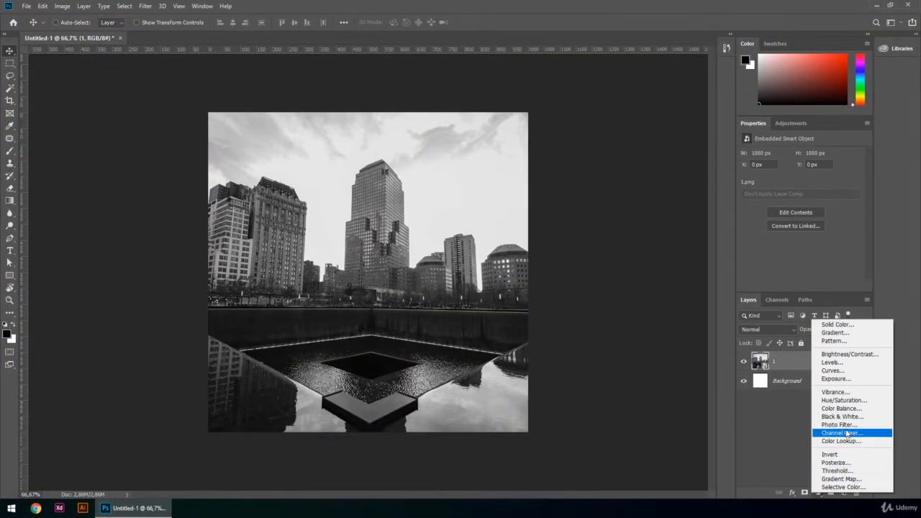
{"action": "left_click", "coordinate": [831, 429]}
{"action": "left_click_drag", "start_coordinate": [769, 196], "coordinate": [803, 200]}
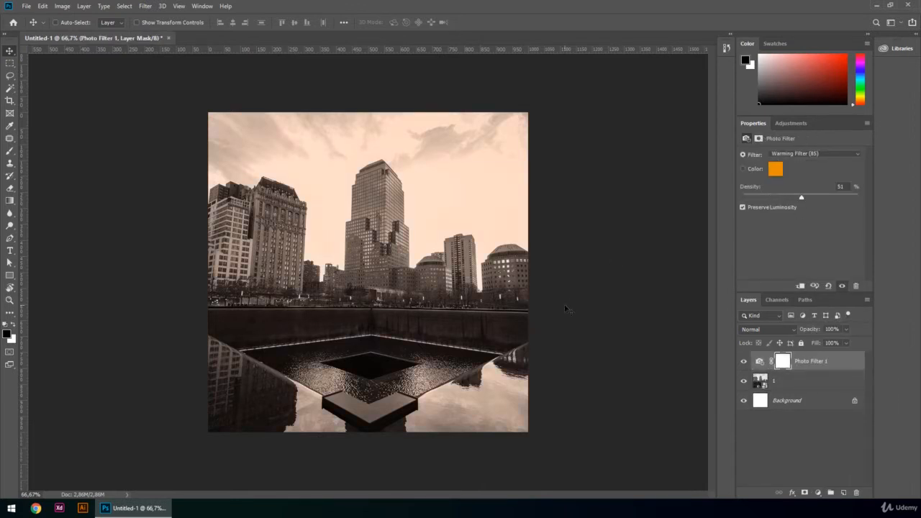
Save the document as project.psd in the Projects folder in Photoshop format.
{"action": "key", "text": "ctrl+s"}
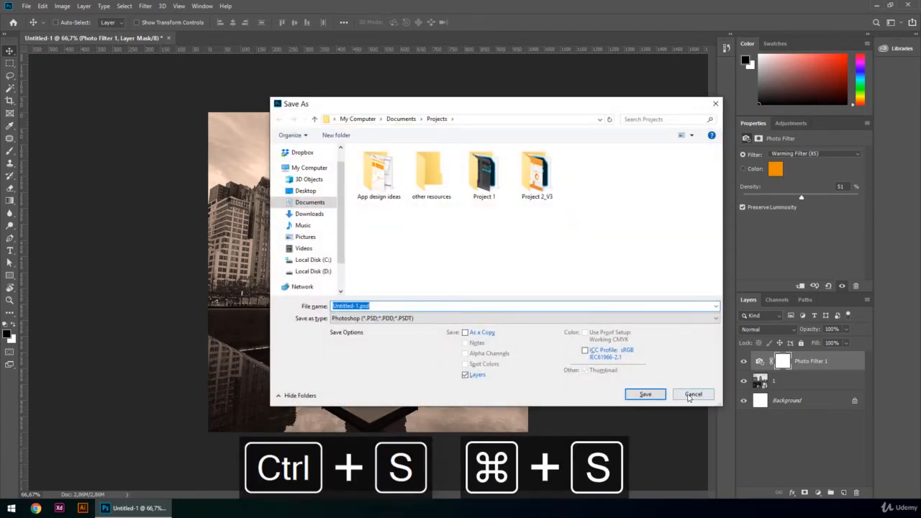
{"action": "left_click", "coordinate": [693, 394]}
{"action": "left_click", "coordinate": [27, 7]}
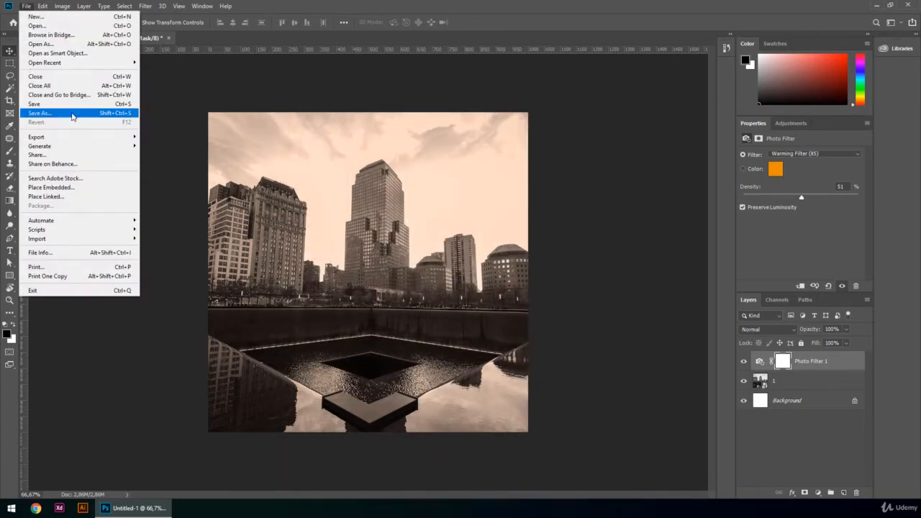
{"action": "left_click", "coordinate": [72, 117]}
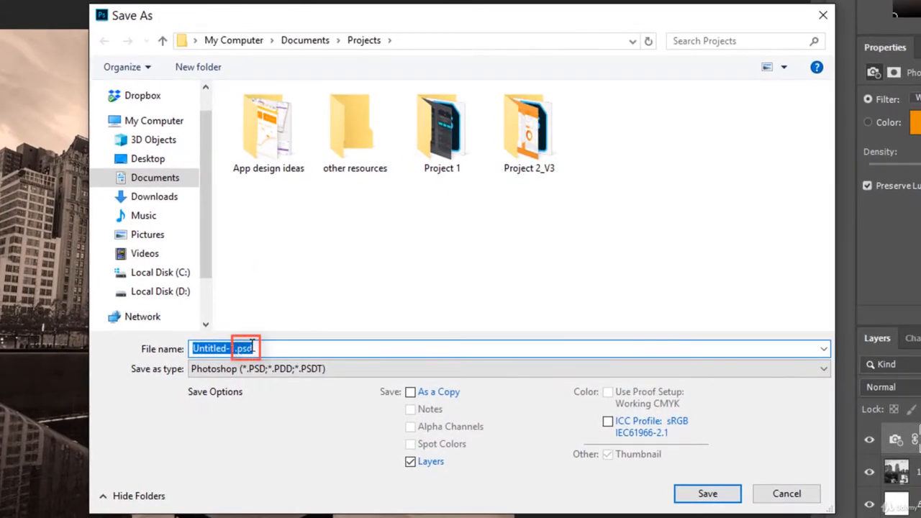
{"action": "left_click", "coordinate": [236, 348]}
{"action": "left_click_drag", "start_coordinate": [236, 348], "coordinate": [162, 341]}
{"action": "type", "text": "proje"}
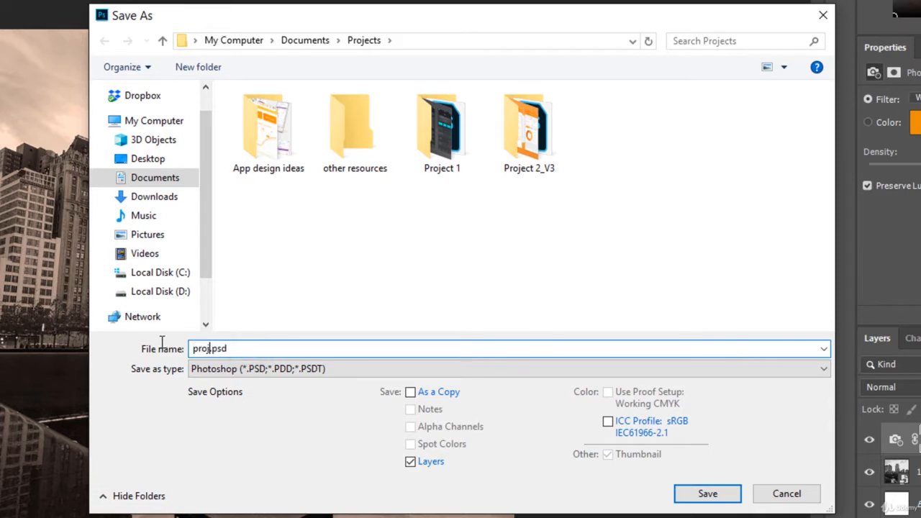
{"action": "type", "text": "ct"}
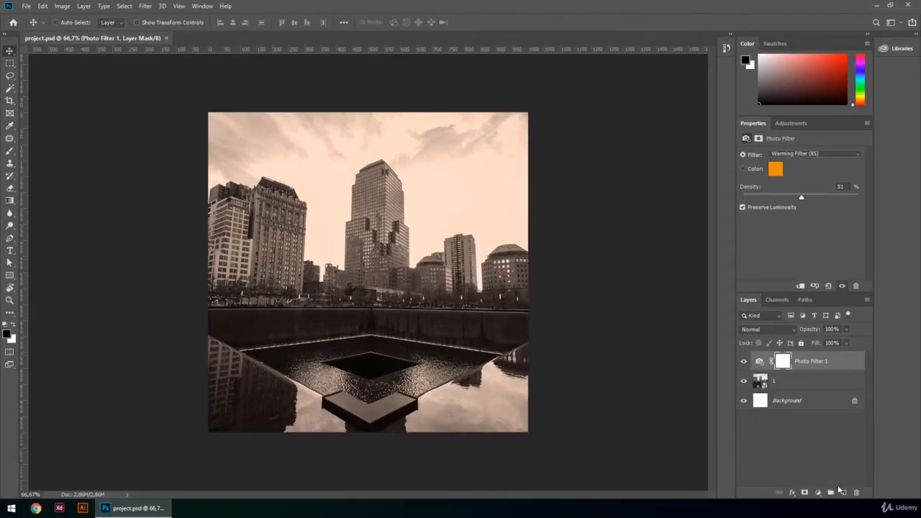
Add an empty layer above the photo filter layer and save the document.
{"action": "left_click", "coordinate": [843, 492]}
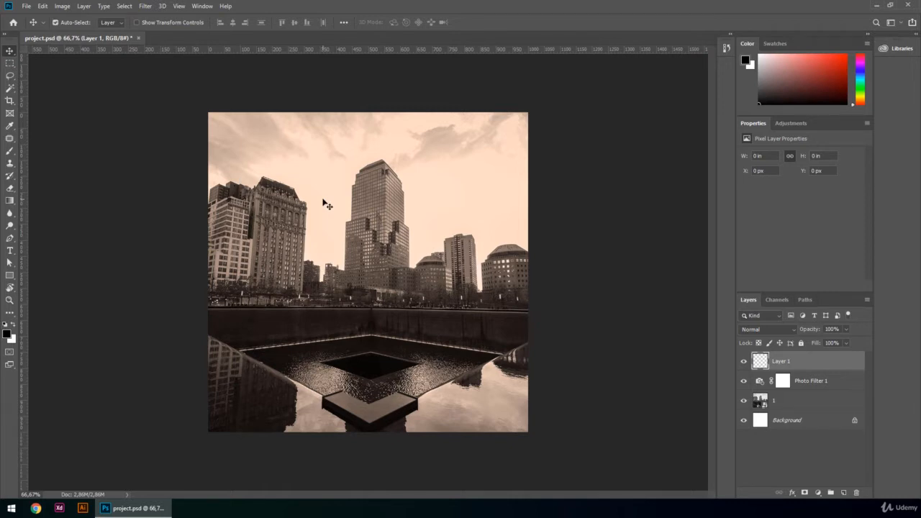
{"action": "key", "text": "ctrl+s"}
Paint a short black brush stroke in the sky beside the central tower and delete the layer holding it.
{"action": "key", "text": "b"}
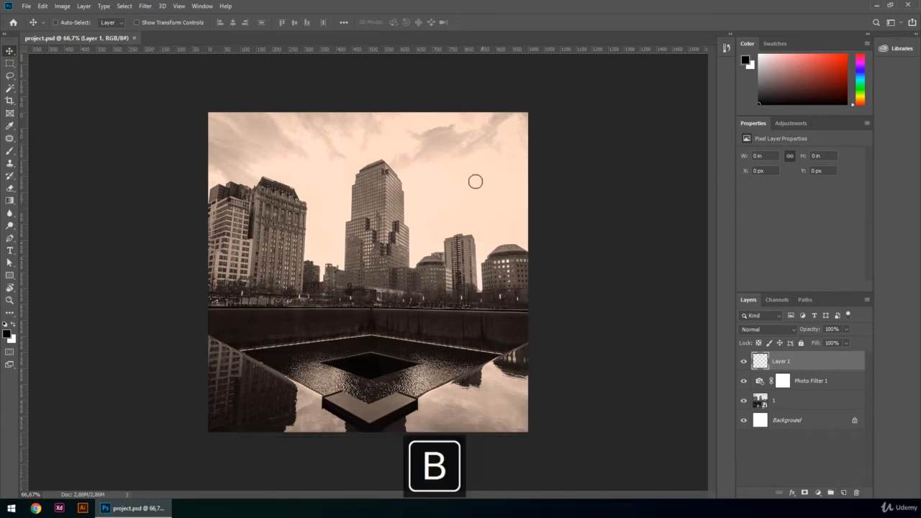
{"action": "left_click_drag", "start_coordinate": [462, 156], "coordinate": [474, 210]}
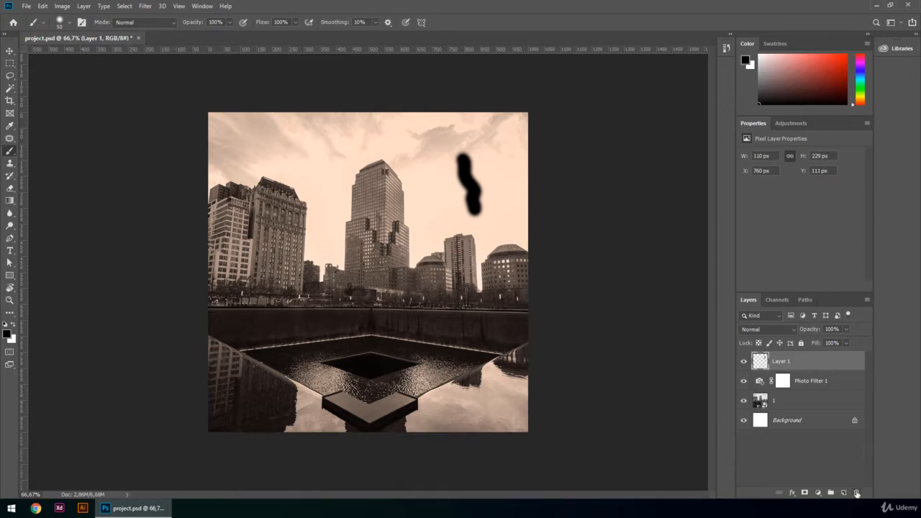
{"action": "left_click", "coordinate": [855, 493]}
{"action": "left_click", "coordinate": [416, 189]}
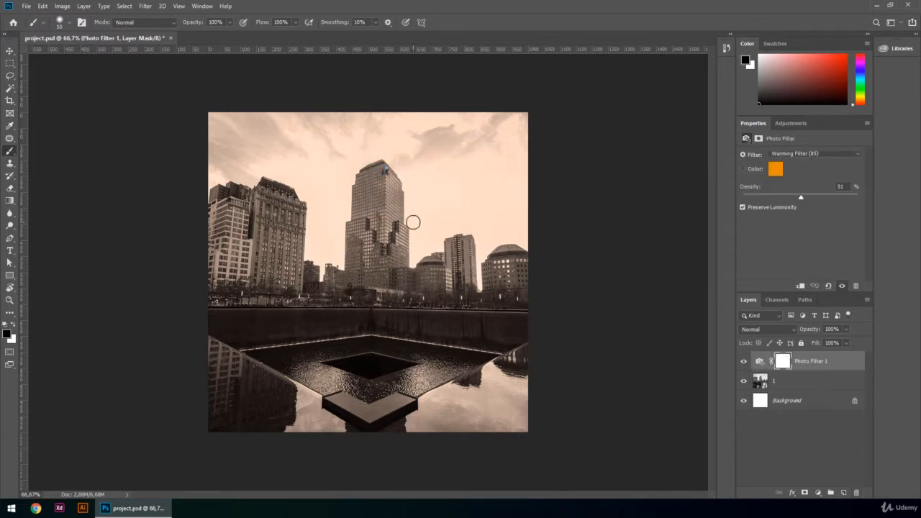
{"action": "key", "text": "v"}
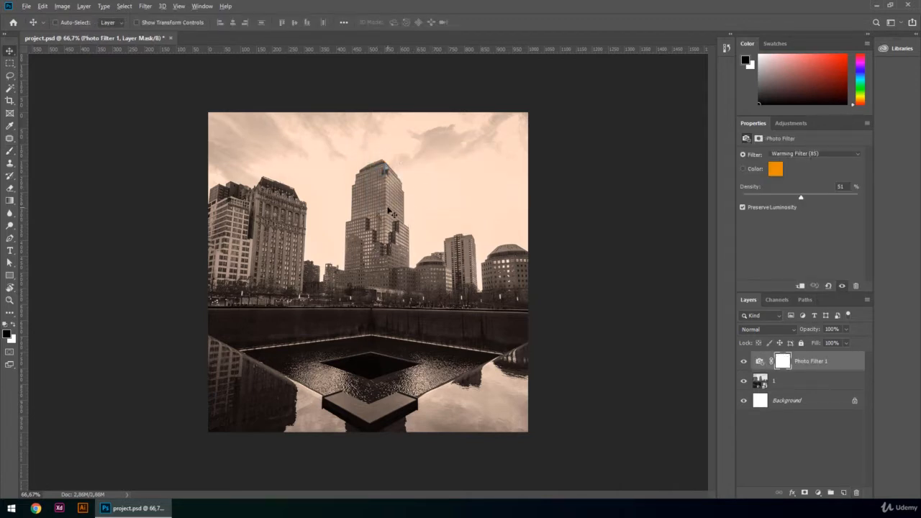
Open the Save for Web (Legacy) export settings and choose PNG-24 as both preset and file format.
{"action": "key", "text": "alt+ctrl+shift+s"}
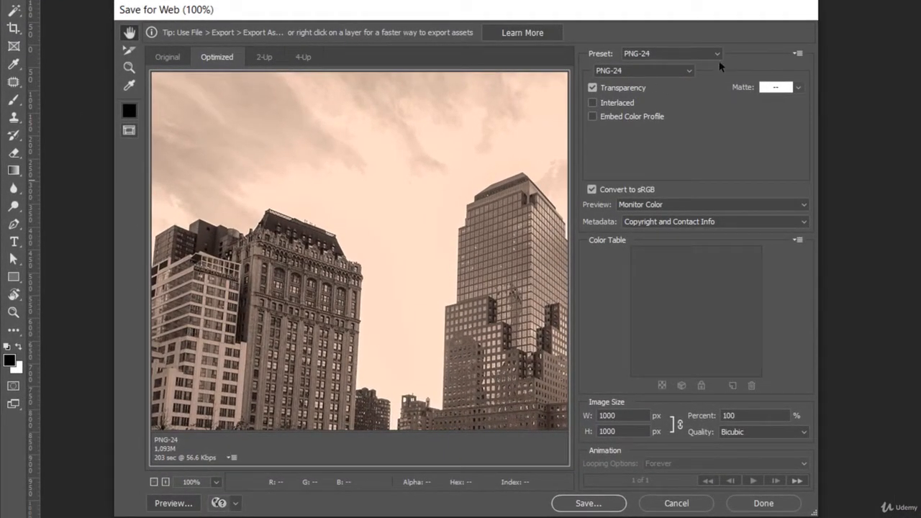
{"action": "left_click", "coordinate": [713, 54]}
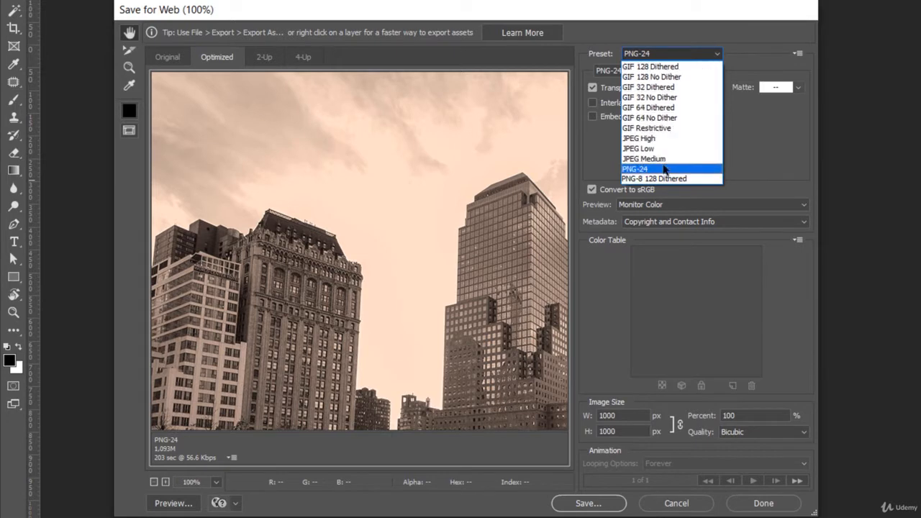
{"action": "left_click", "coordinate": [664, 170]}
{"action": "left_click", "coordinate": [681, 71]}
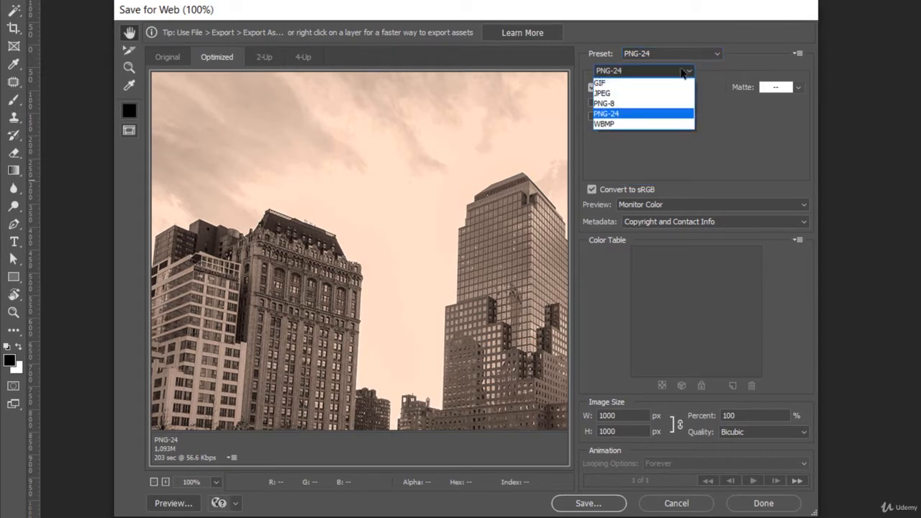
{"action": "left_click", "coordinate": [645, 116]}
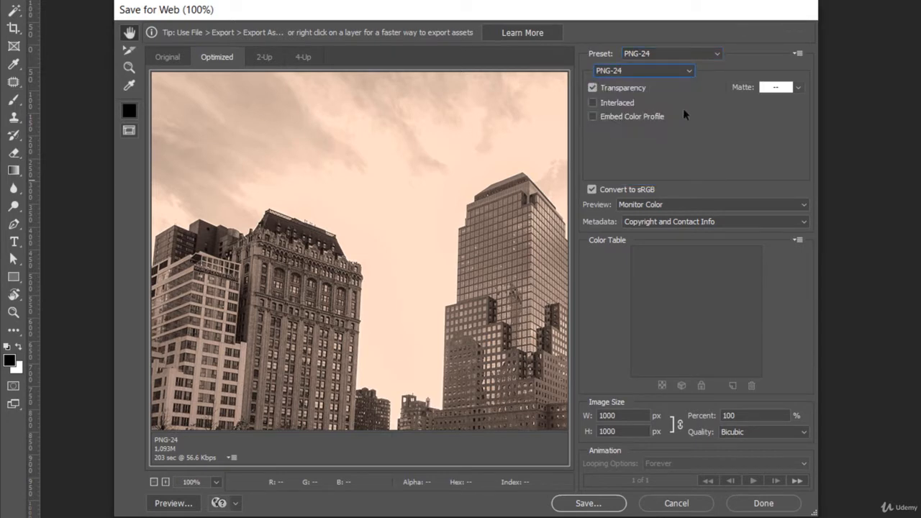
Change the web export format to JPEG with Very High quality.
{"action": "left_click", "coordinate": [689, 70]}
{"action": "left_click", "coordinate": [650, 93]}
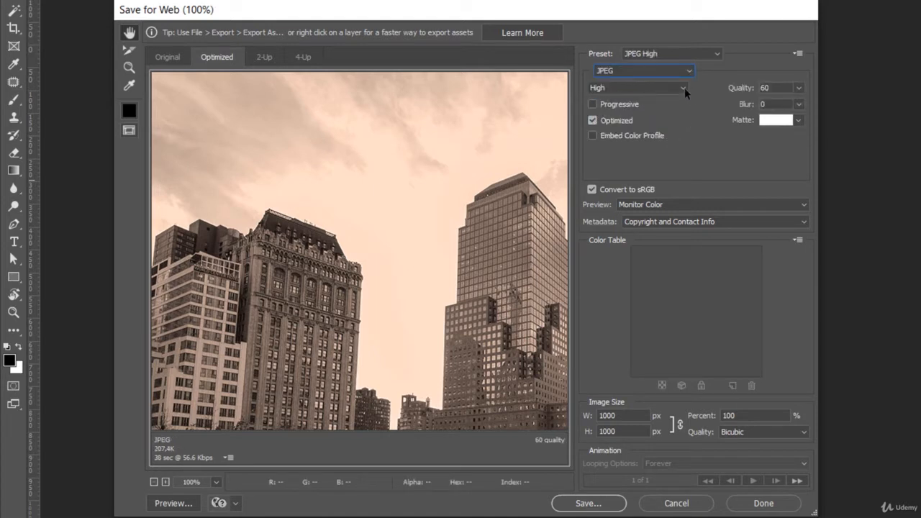
{"action": "left_click", "coordinate": [683, 88]}
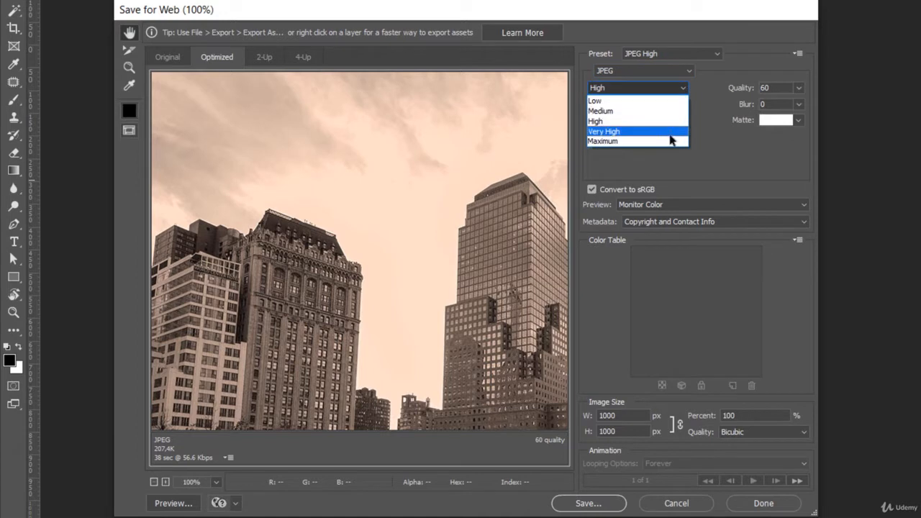
{"action": "left_click", "coordinate": [670, 134]}
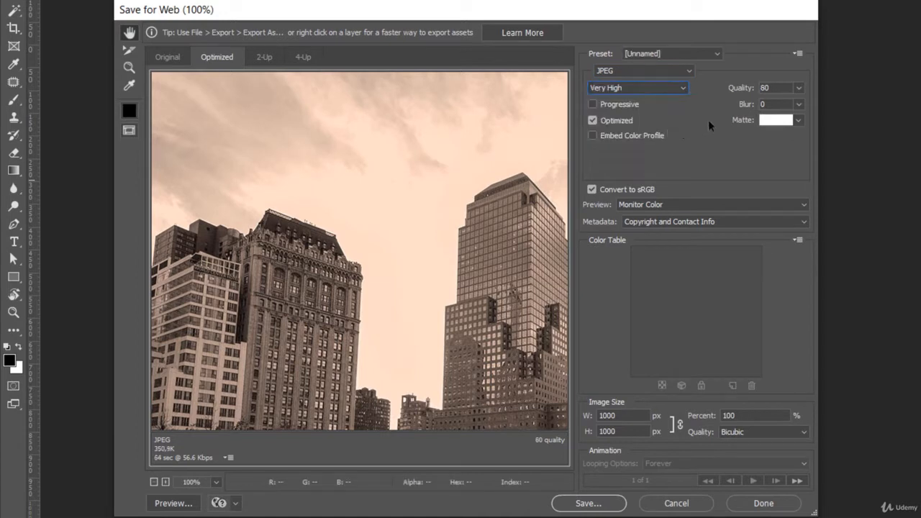
Try a JPEG quality of 32 and restore the Very High quality setting.
{"action": "left_click", "coordinate": [798, 88]}
{"action": "left_click_drag", "start_coordinate": [786, 107], "coordinate": [754, 107]}
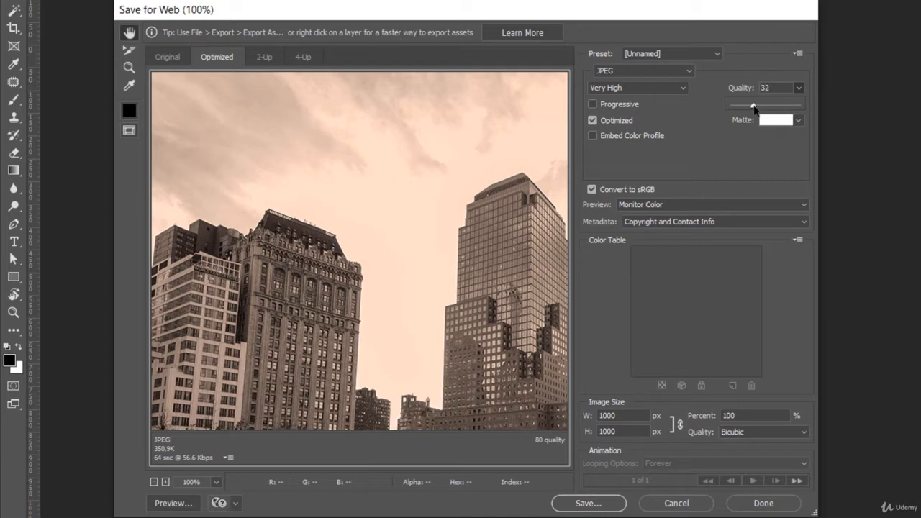
{"action": "left_click", "coordinate": [670, 86]}
{"action": "left_click", "coordinate": [647, 133]}
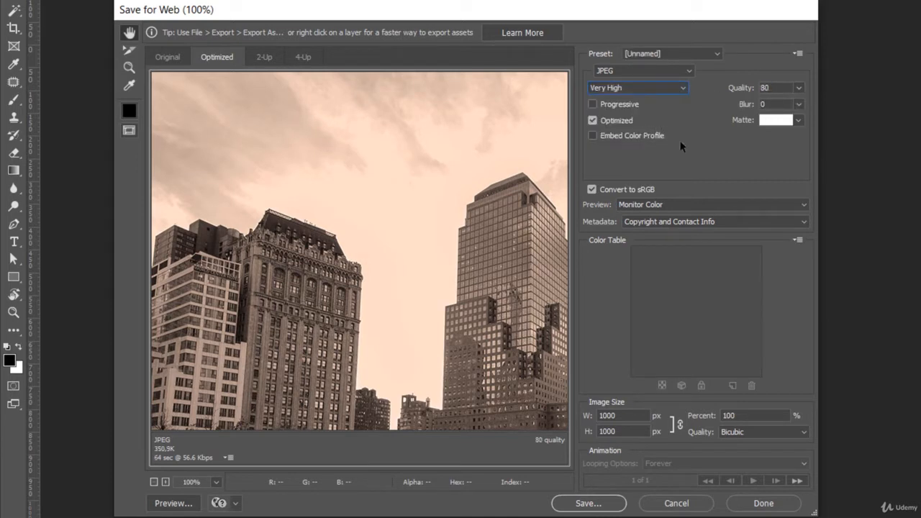
Try an export width of 500 px and restore the width to 1000 px.
{"action": "double_click", "coordinate": [618, 415]}
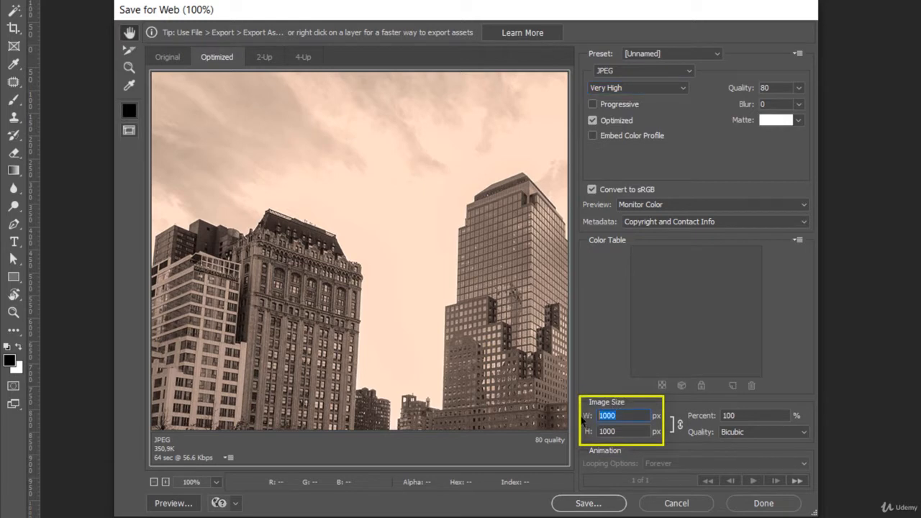
{"action": "type", "text": "500"}
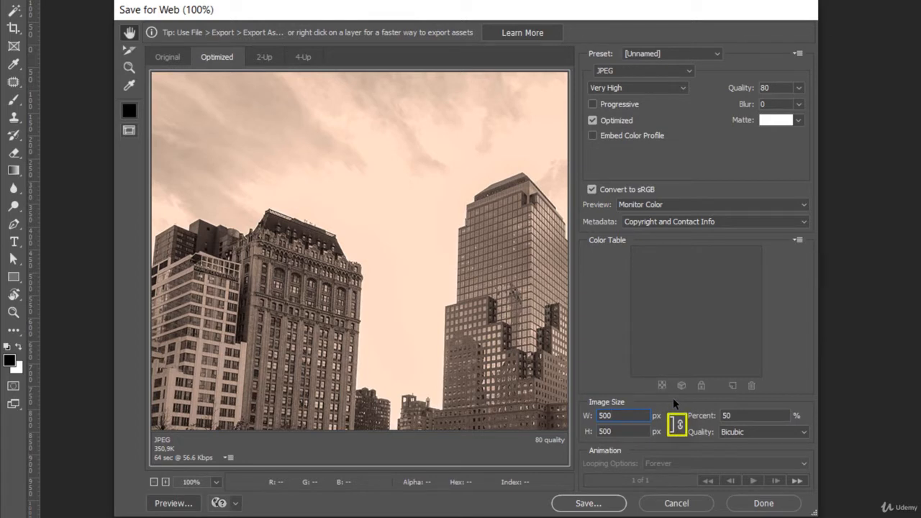
{"action": "left_click", "coordinate": [590, 416]}
{"action": "type", "text": "1000"}
Try export scales of 50 and 30 percent, restore 100 percent, and close Save for Web keeping its settings.
{"action": "left_click_drag", "start_coordinate": [737, 416], "coordinate": [719, 417]}
{"action": "type", "text": "50"}
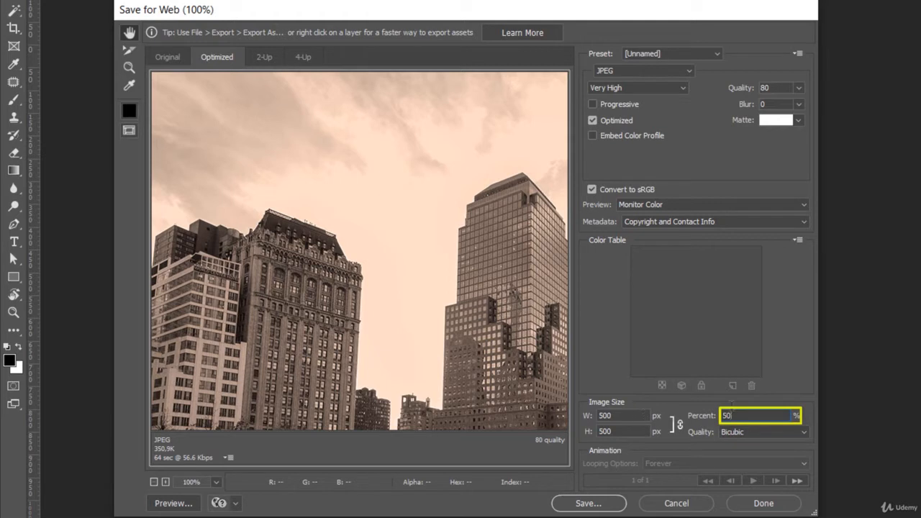
{"action": "left_click_drag", "start_coordinate": [733, 416], "coordinate": [721, 416]}
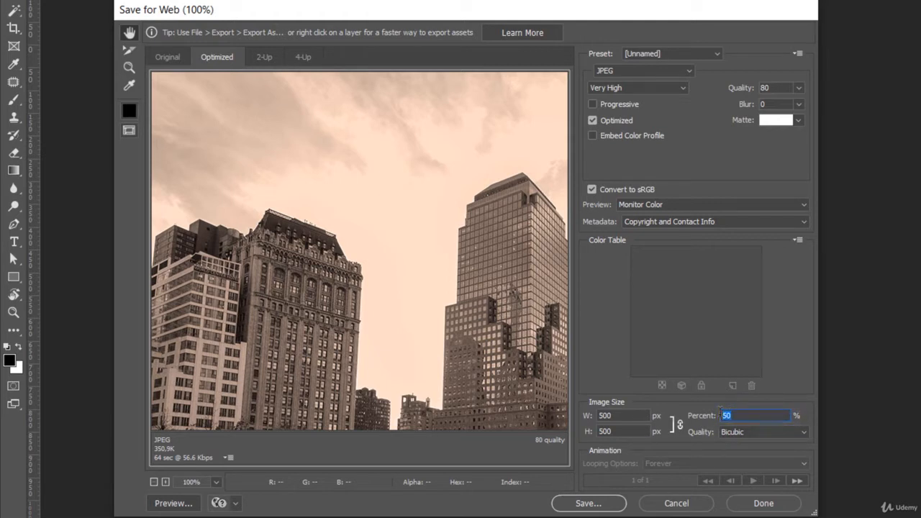
{"action": "type", "text": "30"}
{"action": "left_click_drag", "start_coordinate": [732, 412], "coordinate": [709, 411]}
{"action": "type", "text": "100"}
{"action": "left_click", "coordinate": [750, 506]}
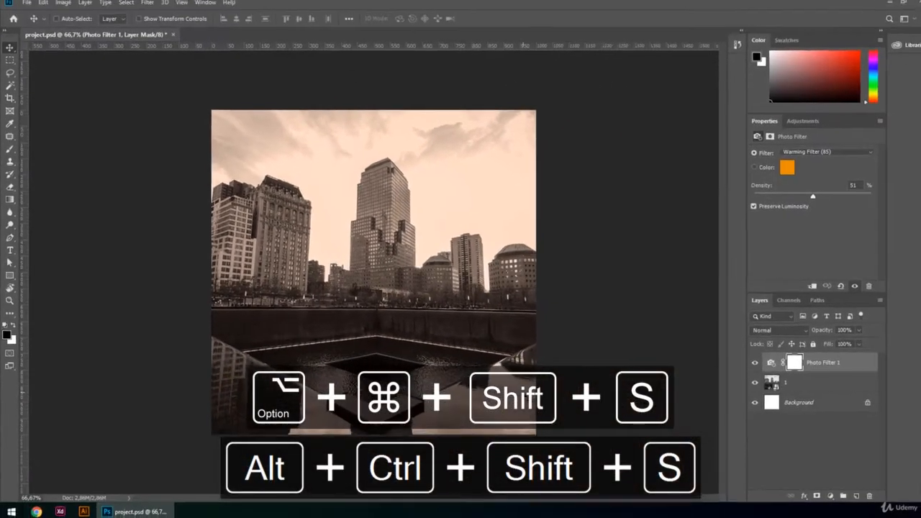
Open the Export As settings for the document and review the available file formats, keeping PNG.
{"action": "left_click", "coordinate": [26, 6]}
{"action": "mouse_move", "coordinate": [43, 137]}
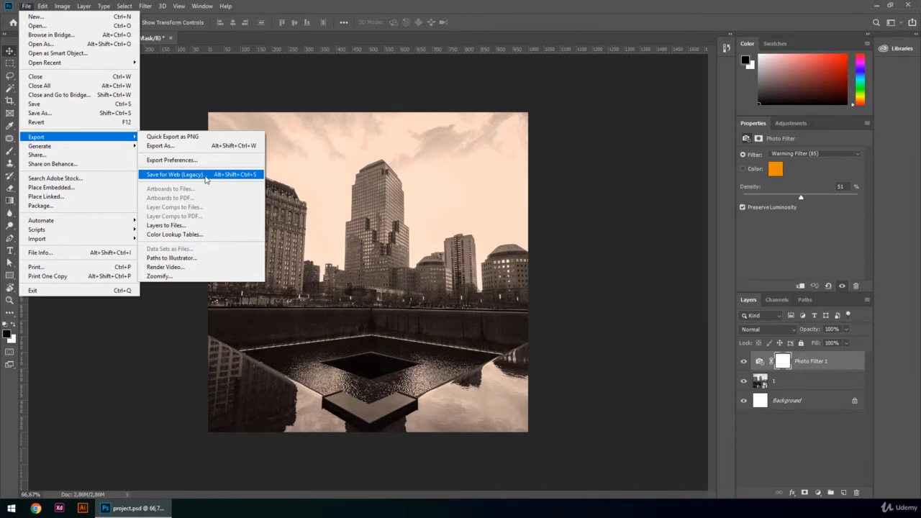
{"action": "left_click", "coordinate": [215, 96]}
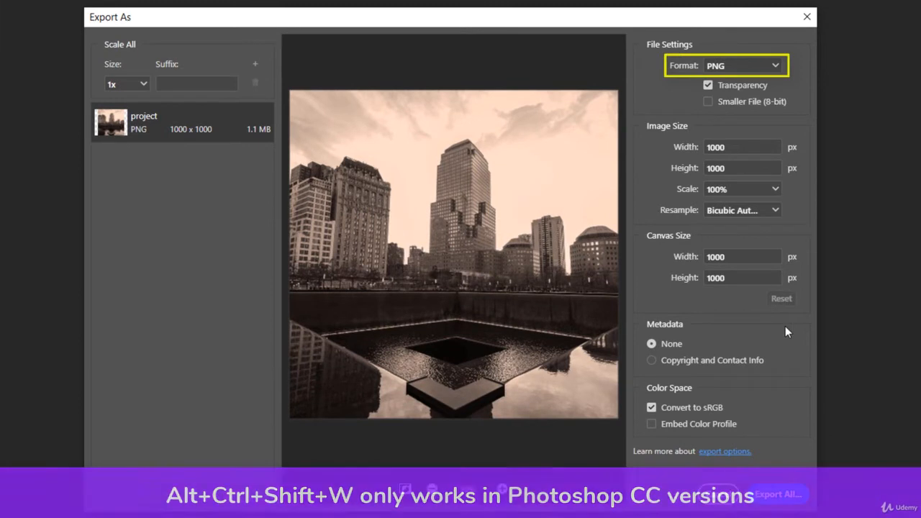
{"action": "left_click", "coordinate": [773, 67]}
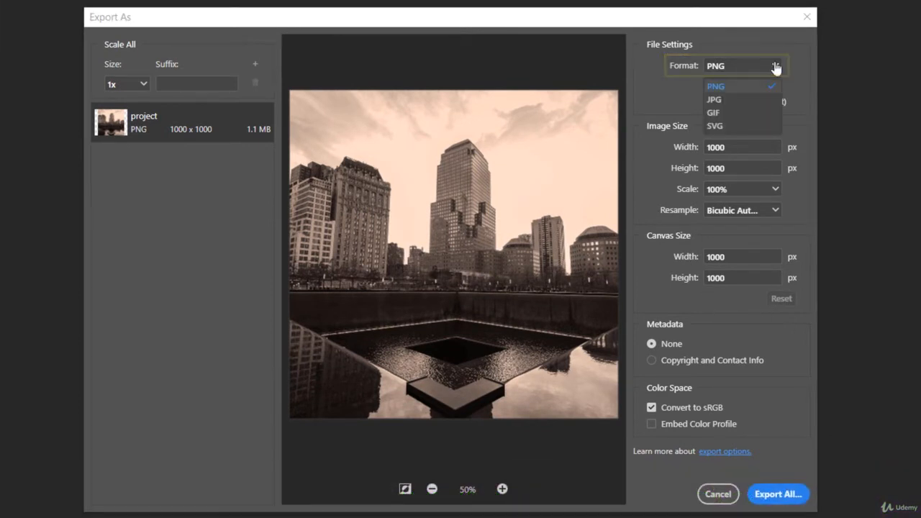
{"action": "left_click", "coordinate": [673, 85]}
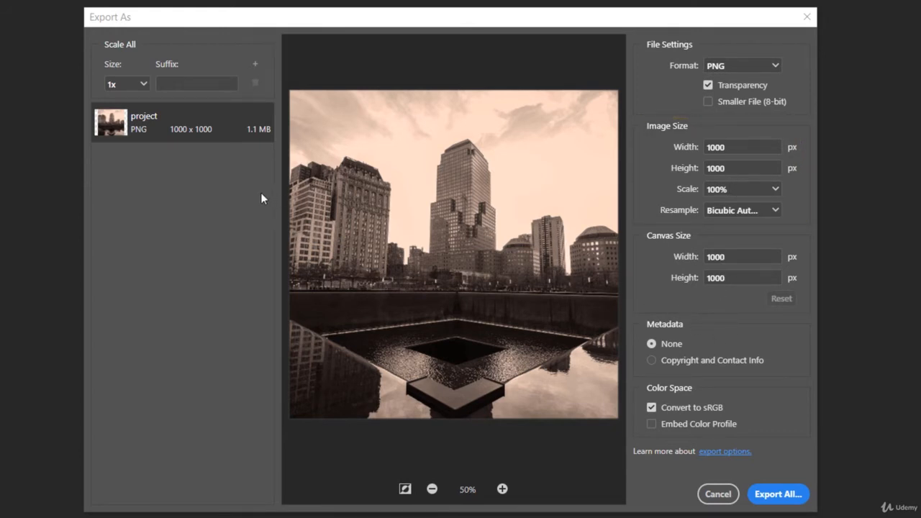
Review the available export scales, keep 1x, and add a second export size of 0.5x.
{"action": "left_click", "coordinate": [142, 85]}
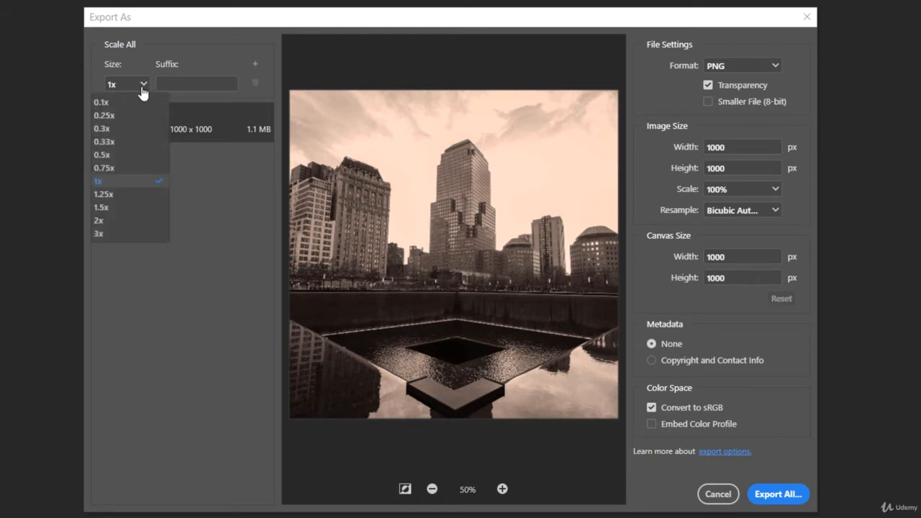
{"action": "left_click", "coordinate": [142, 87]}
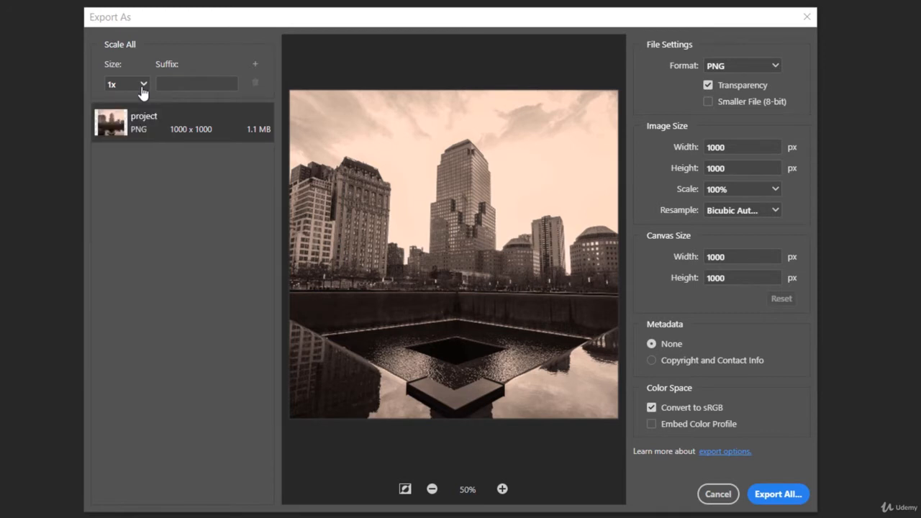
{"action": "left_click", "coordinate": [255, 66]}
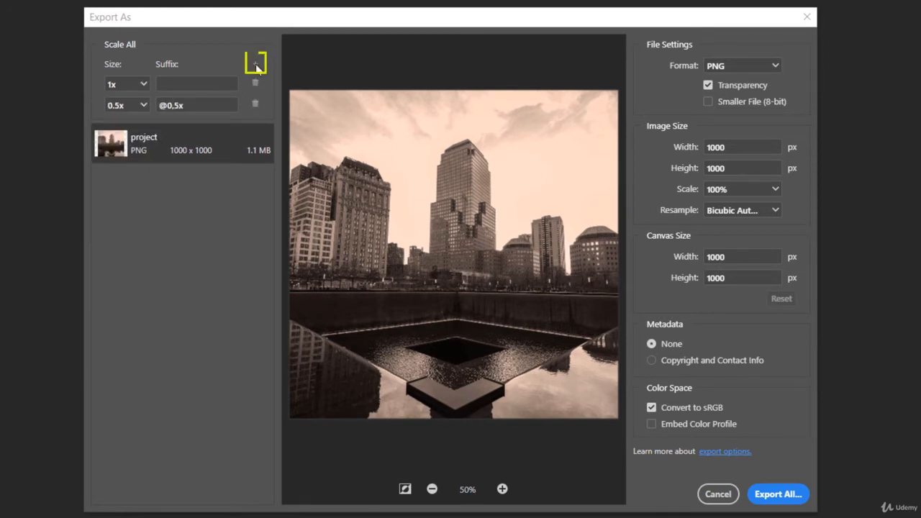
Try adding export sizes of 0.75x, 2x and 3x, and cancel the document export.
{"action": "left_click", "coordinate": [256, 66]}
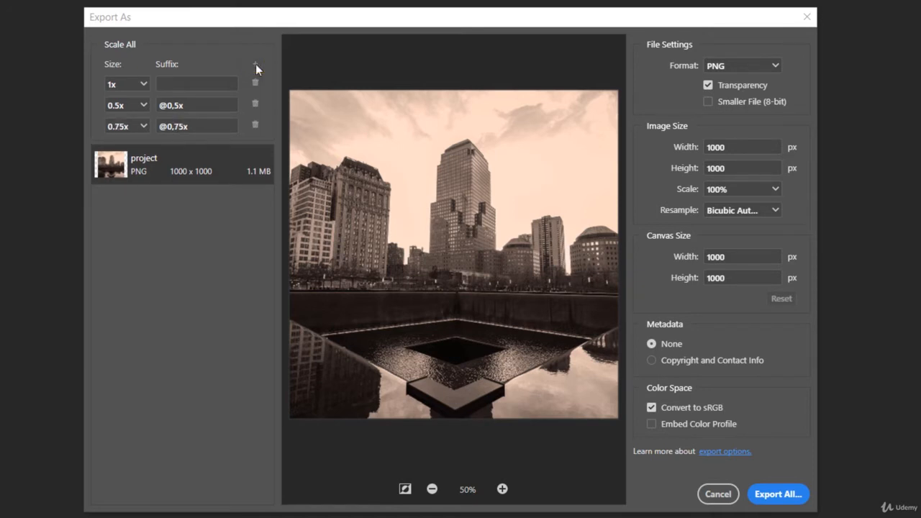
{"action": "left_click", "coordinate": [255, 65]}
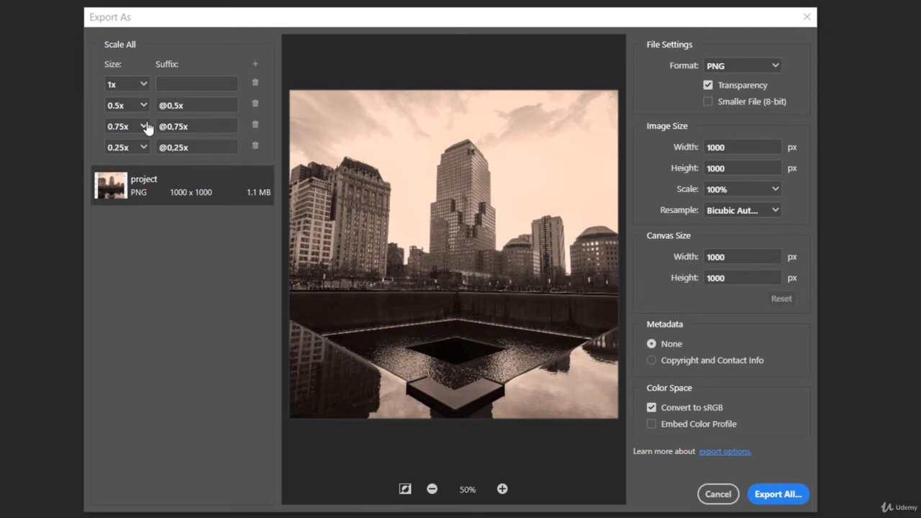
{"action": "left_click", "coordinate": [144, 148]}
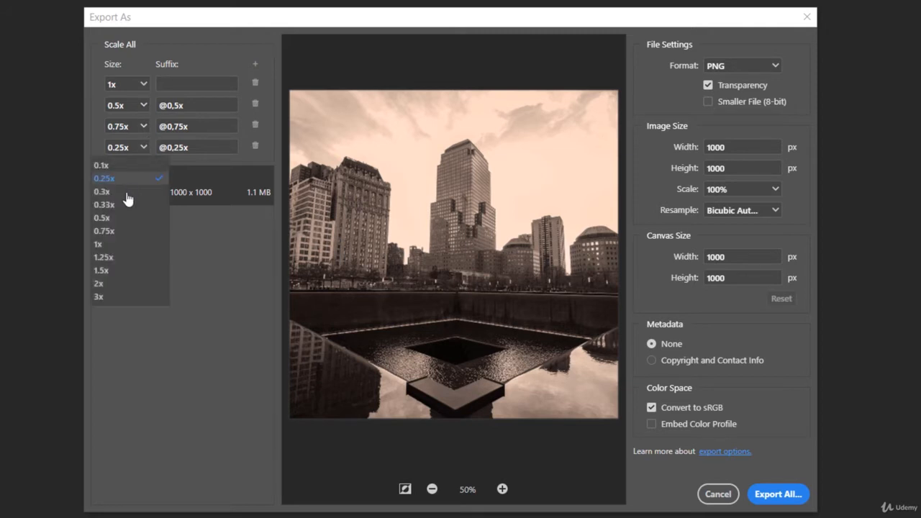
{"action": "left_click", "coordinate": [109, 284]}
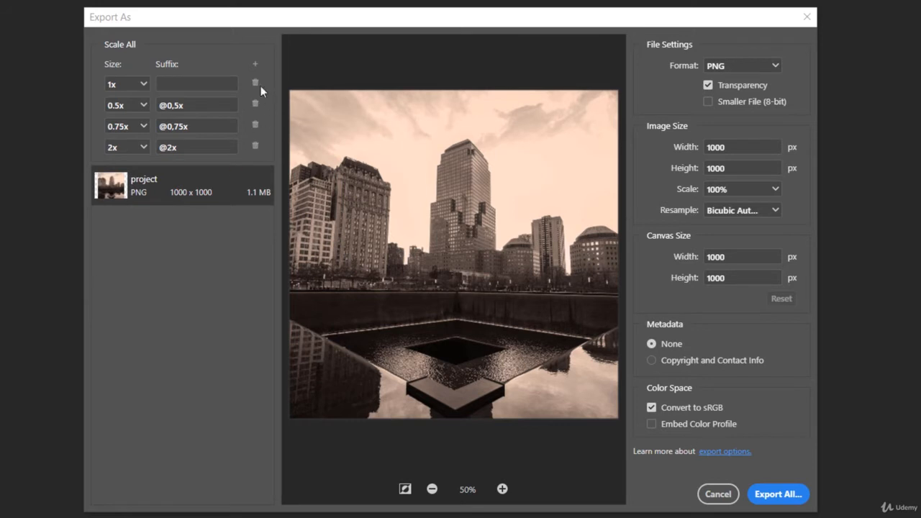
{"action": "left_click", "coordinate": [255, 64]}
{"action": "left_click", "coordinate": [148, 168]}
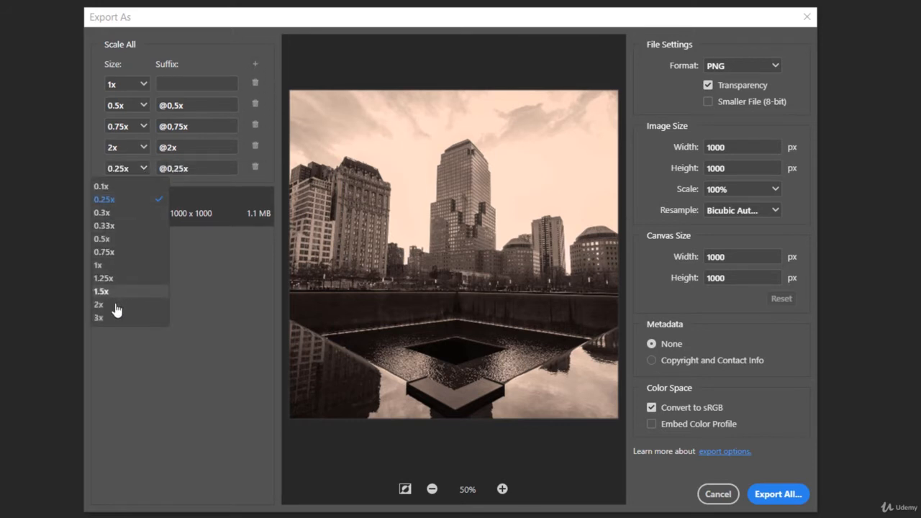
{"action": "left_click", "coordinate": [113, 318]}
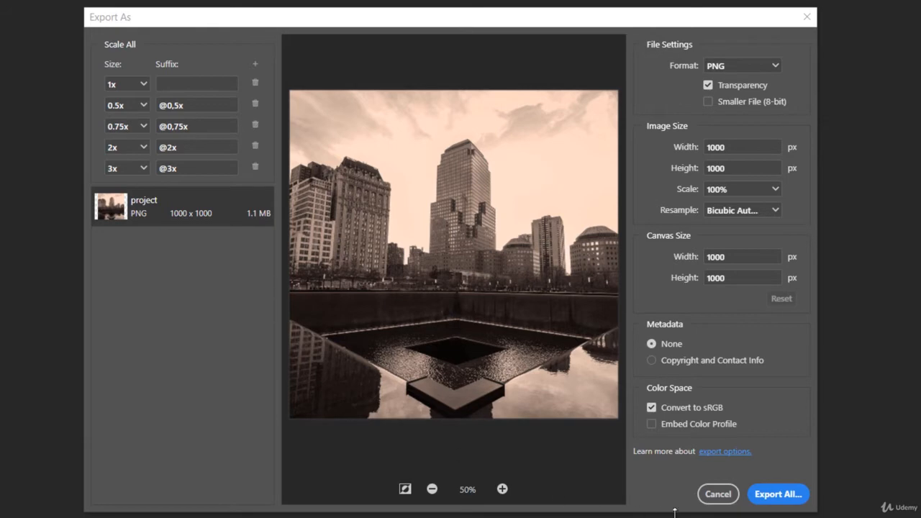
{"action": "left_click", "coordinate": [714, 492]}
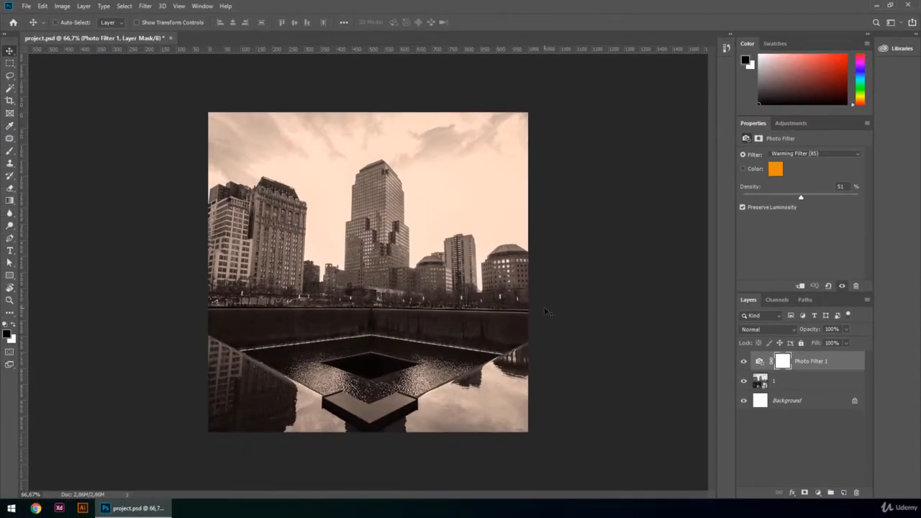
Quick-export layer 1 as a PNG, saving it as 1.png in the Projects folder.
{"action": "left_click", "coordinate": [791, 383]}
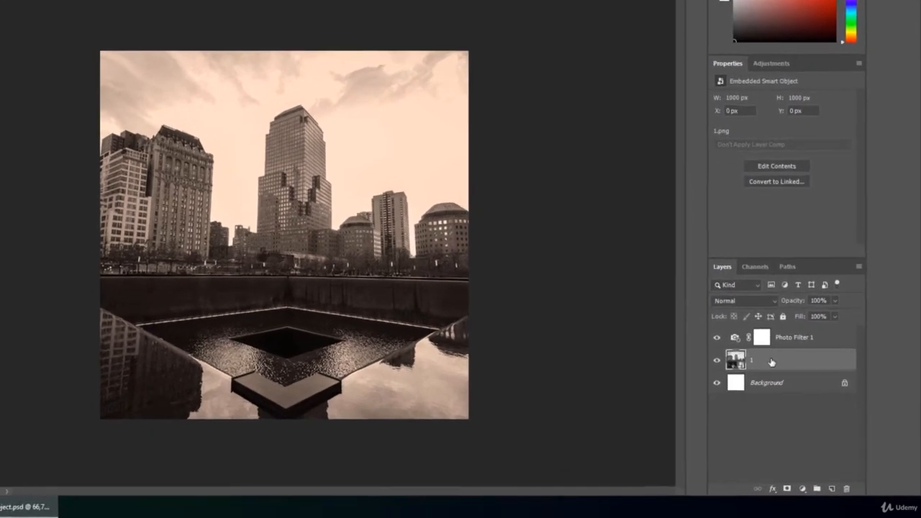
{"action": "right_click", "coordinate": [790, 380]}
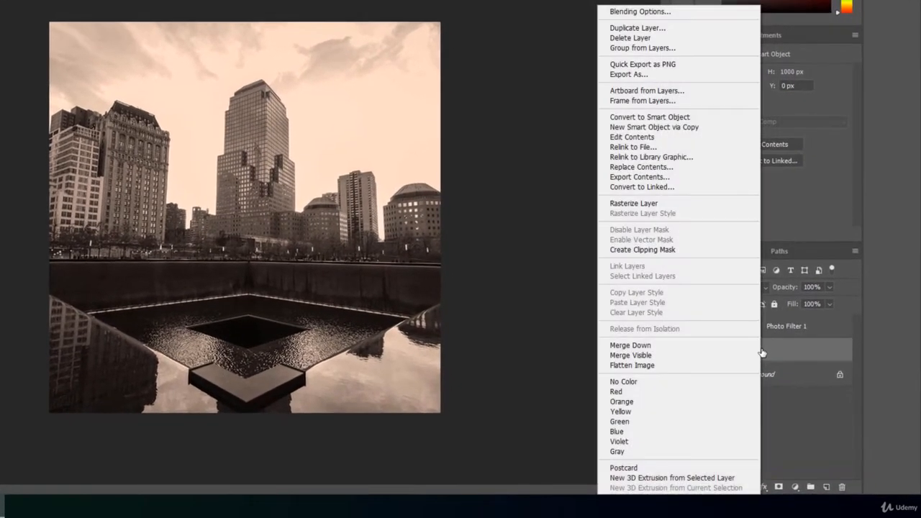
{"action": "left_click", "coordinate": [697, 65]}
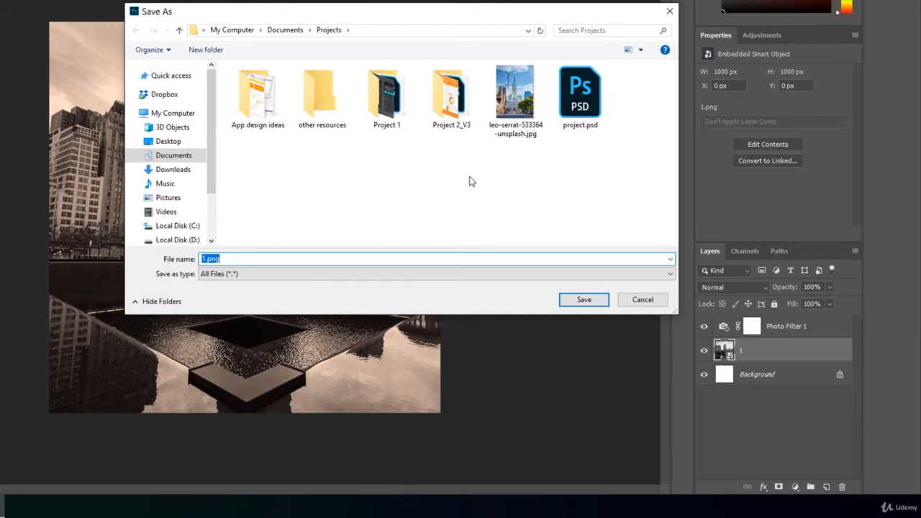
{"action": "left_click", "coordinate": [583, 300]}
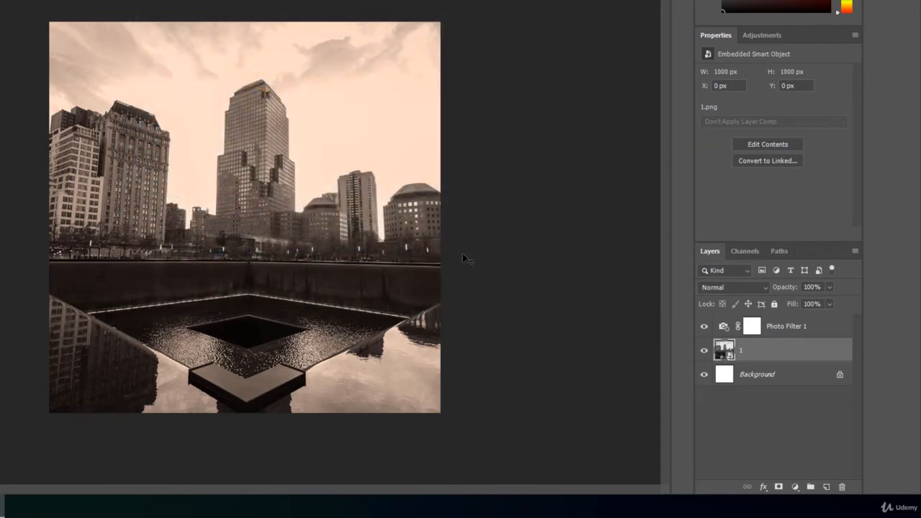
Review the quick export formats in the export preferences, keep PNG, and confirm the preferences.
{"action": "key", "text": "ctrl+k"}
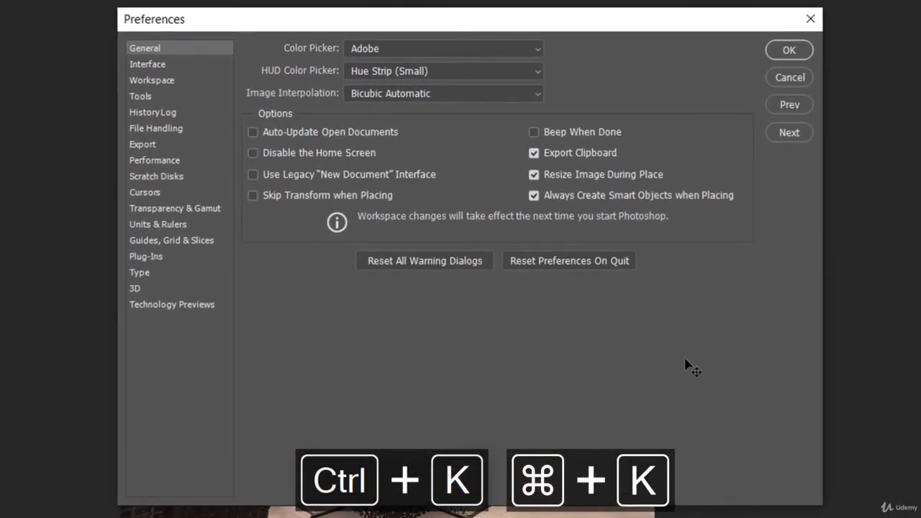
{"action": "left_click", "coordinate": [148, 148]}
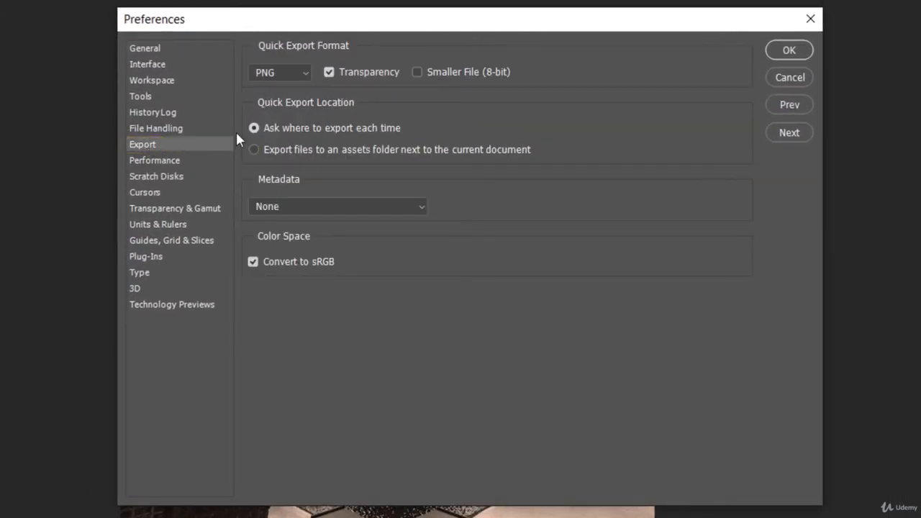
{"action": "left_click", "coordinate": [307, 72]}
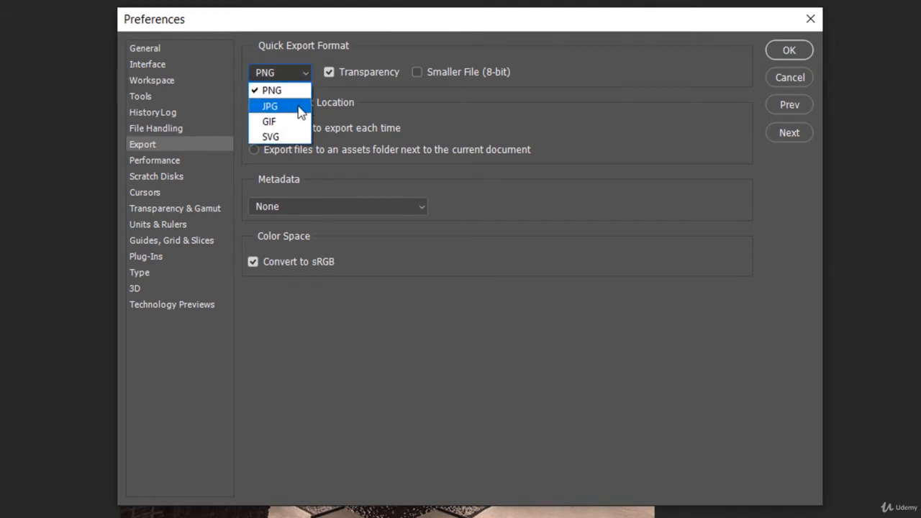
{"action": "left_click", "coordinate": [376, 97]}
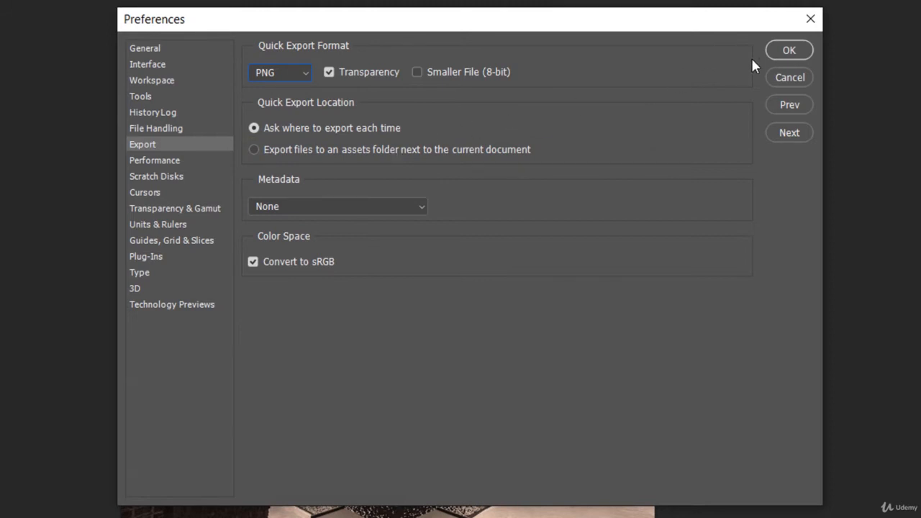
{"action": "left_click", "coordinate": [781, 52]}
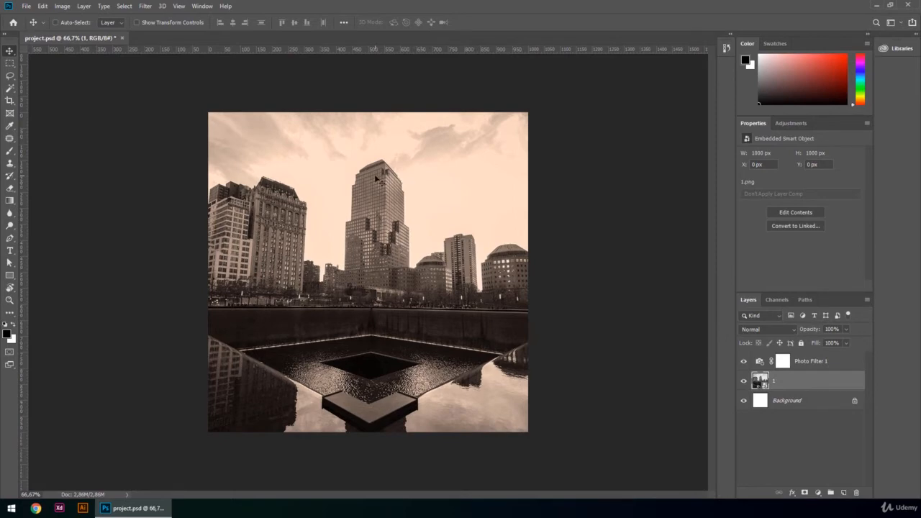
View the Export As settings for layer 1 alone and cancel without exporting.
{"action": "right_click", "coordinate": [796, 382]}
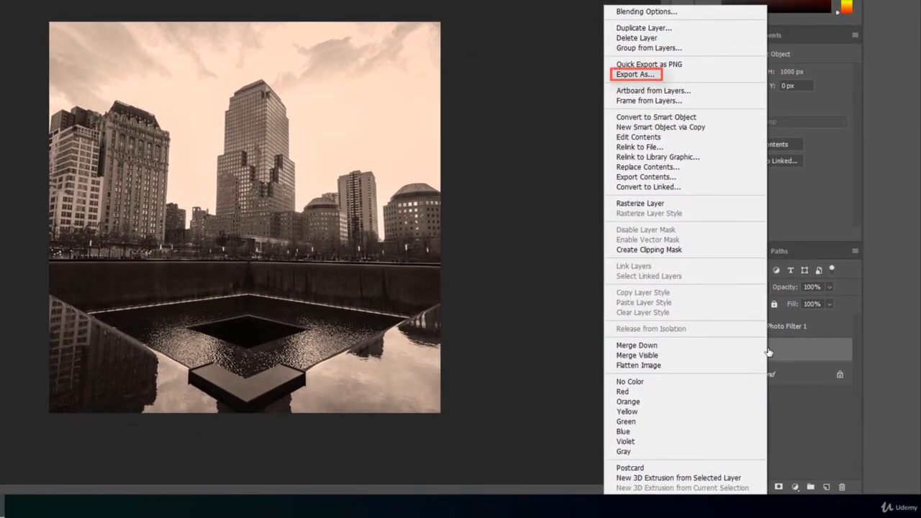
{"action": "left_click", "coordinate": [643, 74]}
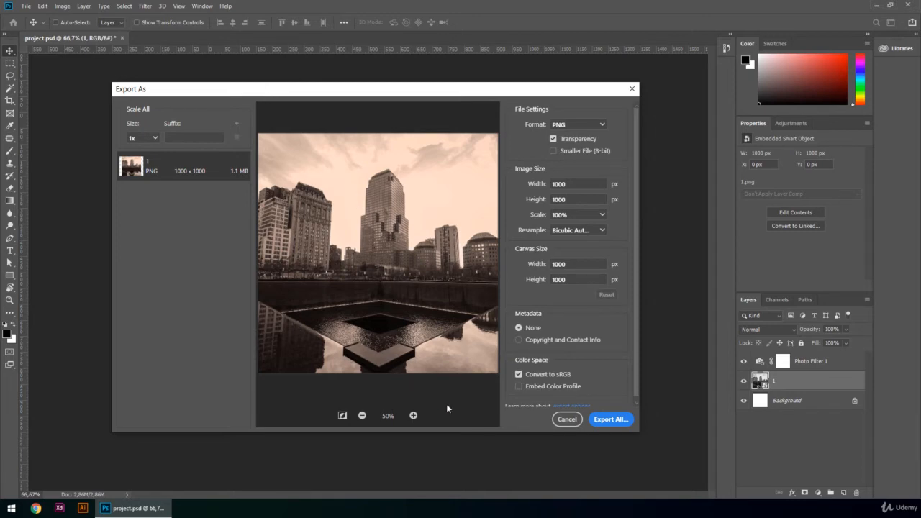
{"action": "left_click", "coordinate": [567, 419]}
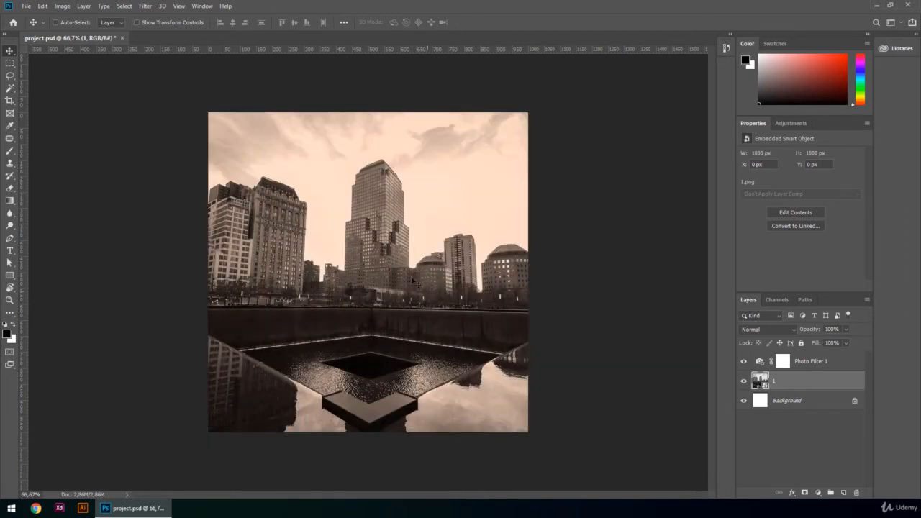
Draw a black rectangle about 237 by 100 px in the sky, and preview exporting the entire canvas without exporting it.
{"action": "key", "text": "u"}
{"action": "left_click_drag", "start_coordinate": [273, 142], "coordinate": [351, 174]}
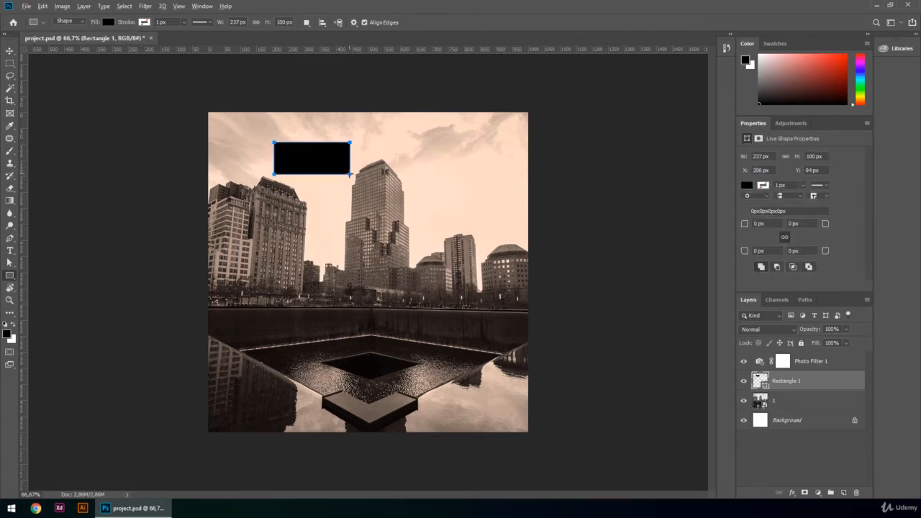
{"action": "key", "text": "alt+ctrl+shift+w"}
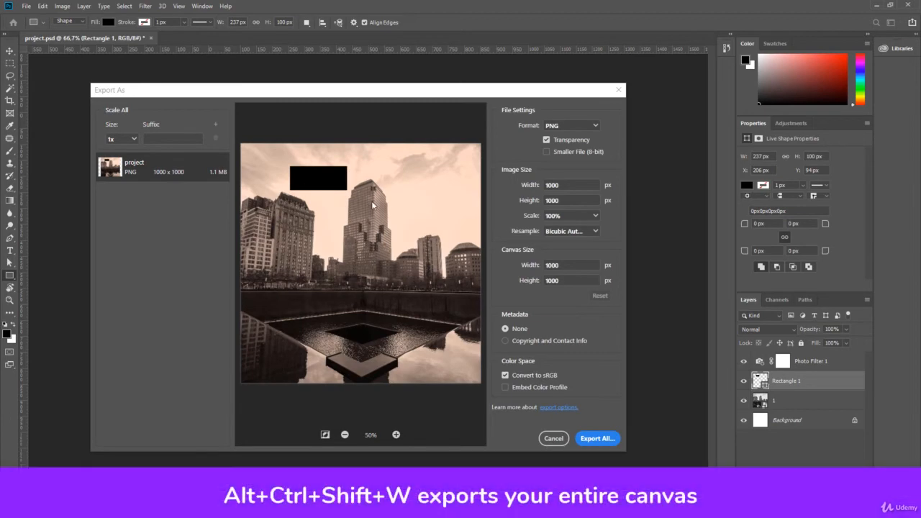
{"action": "left_click", "coordinate": [554, 439]}
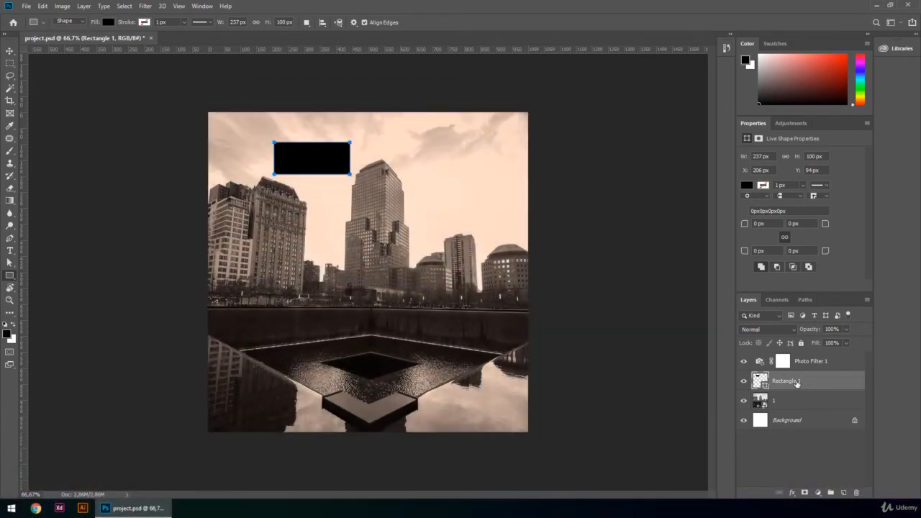
Preview the Export As settings for the rectangle layer alone and cancel without exporting.
{"action": "right_click", "coordinate": [797, 383]}
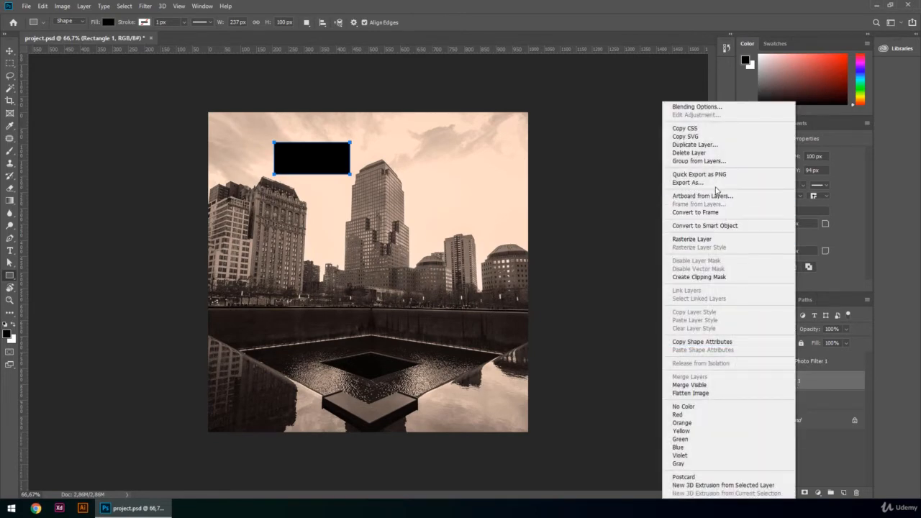
{"action": "left_click", "coordinate": [712, 183]}
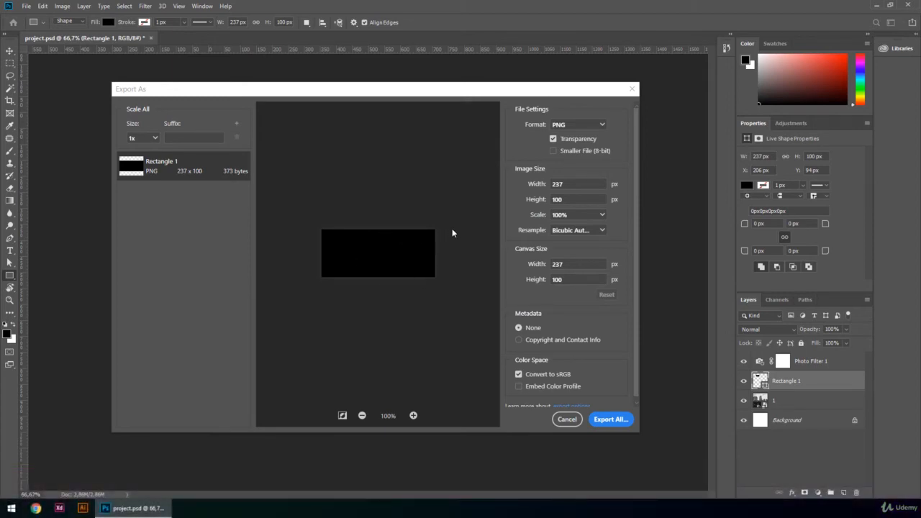
{"action": "left_click", "coordinate": [564, 419]}
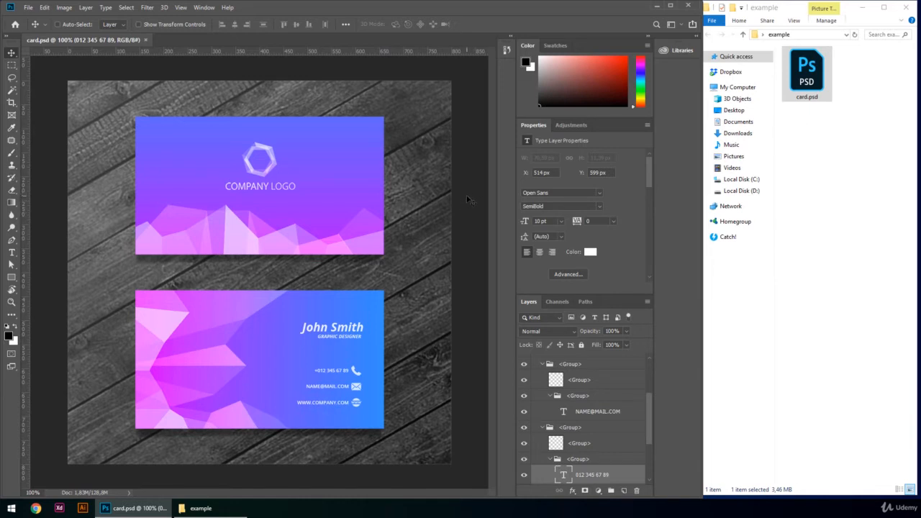
Turn on automatic image asset generation for card.psd.
{"action": "left_click", "coordinate": [28, 7]}
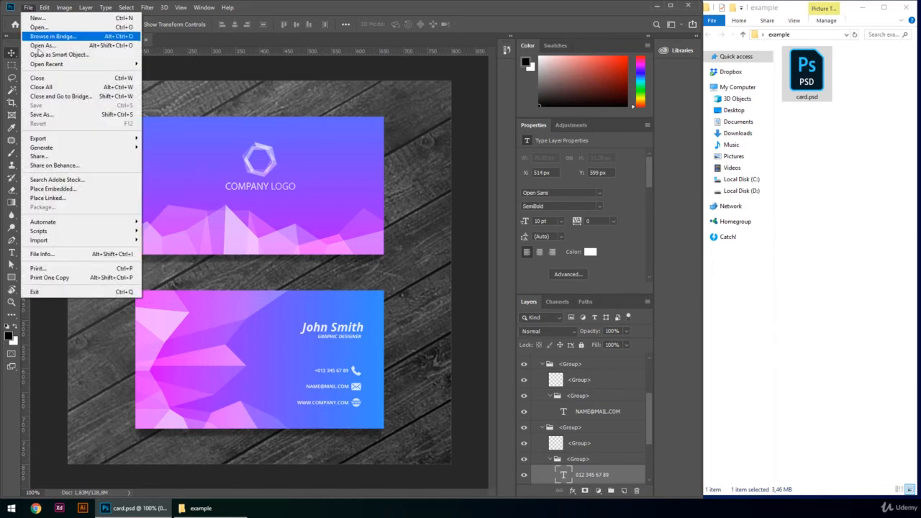
{"action": "mouse_move", "coordinate": [77, 148]}
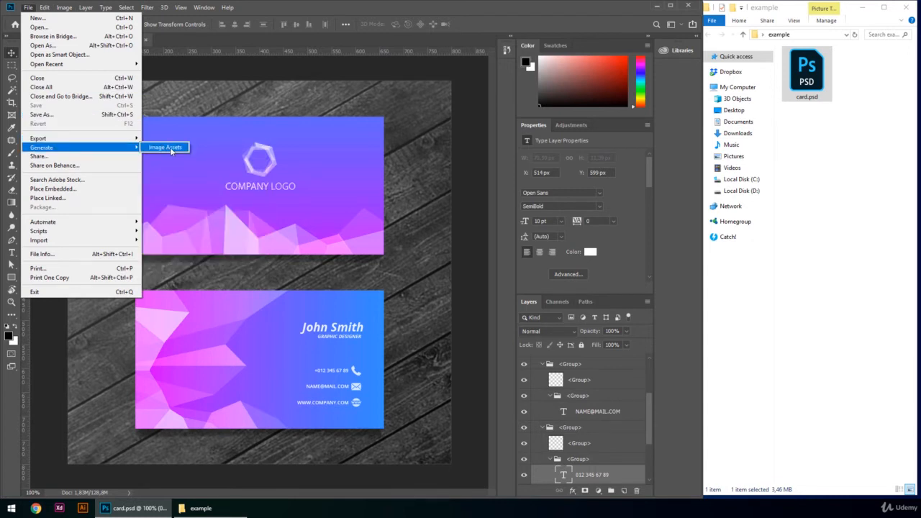
{"action": "left_click", "coordinate": [167, 148]}
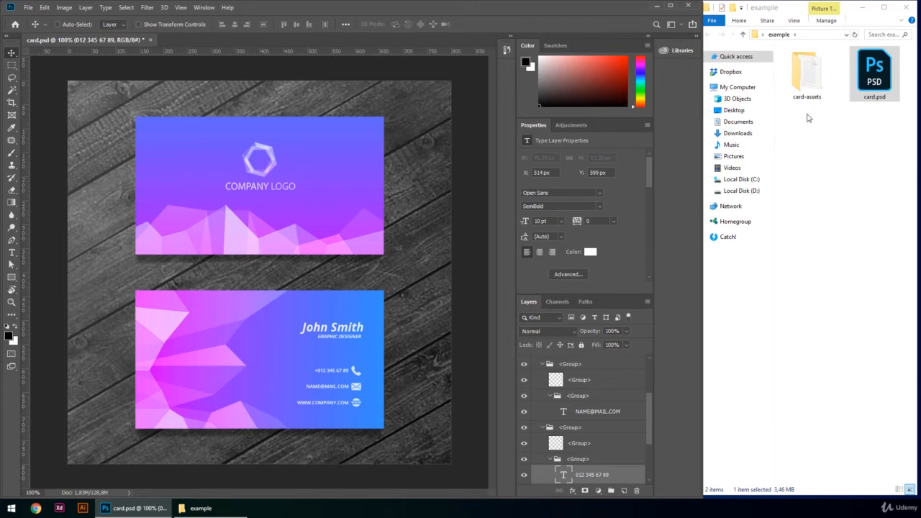
Open errors.txt from the generated card-assets folder, examine the logged layer error, and close the file.
{"action": "double_click", "coordinate": [806, 79]}
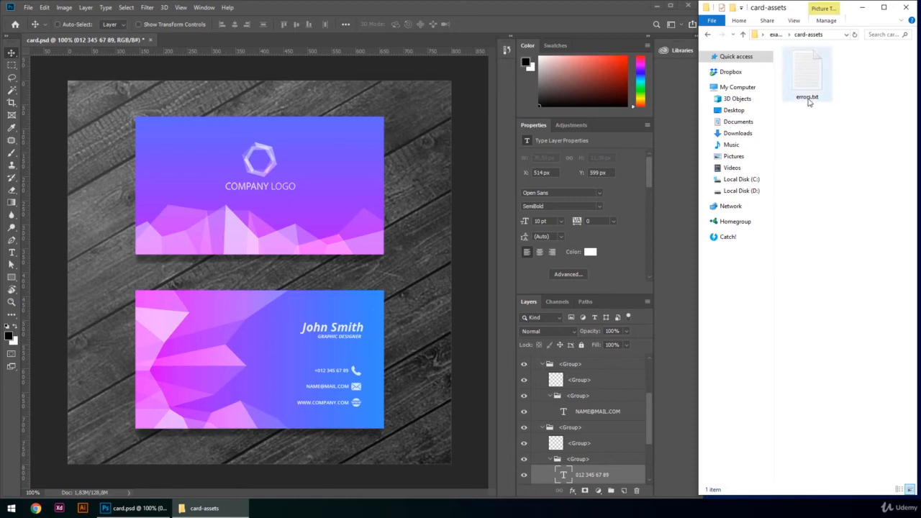
{"action": "double_click", "coordinate": [807, 79]}
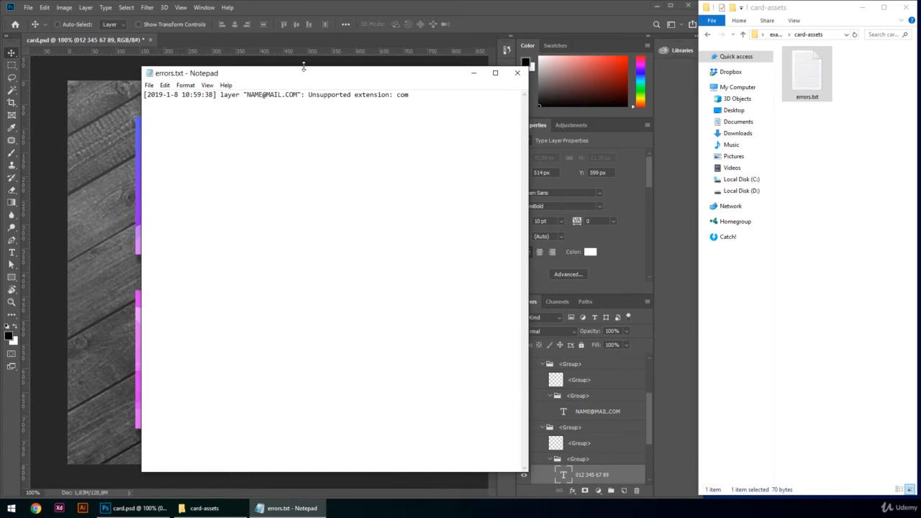
{"action": "left_click_drag", "start_coordinate": [309, 76], "coordinate": [277, 79]}
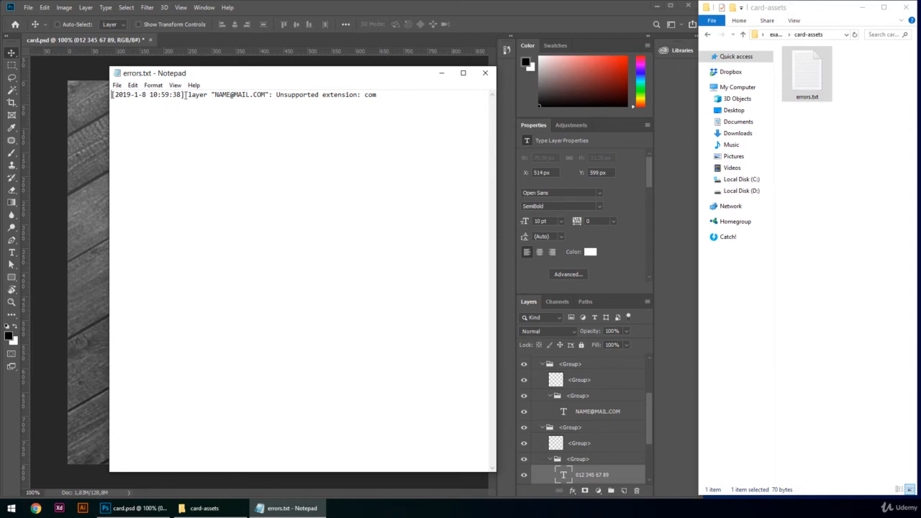
{"action": "left_click_drag", "start_coordinate": [187, 94], "coordinate": [379, 96]}
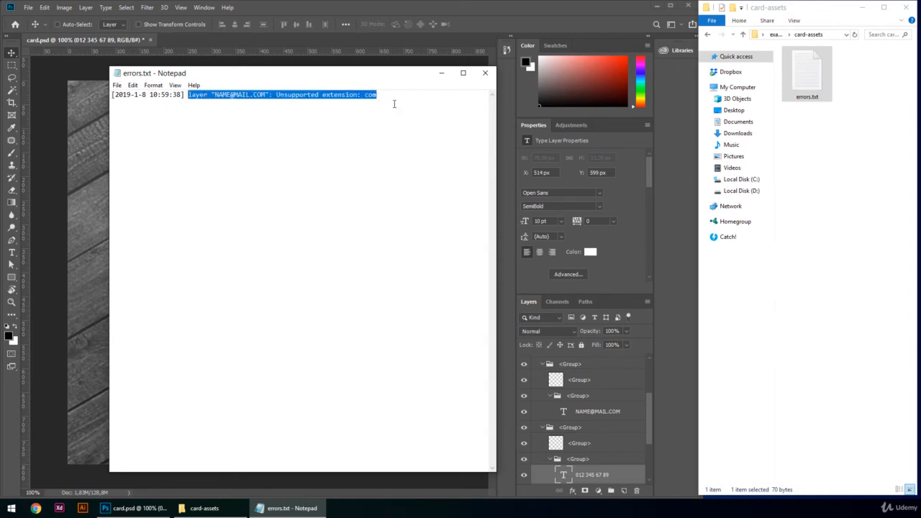
{"action": "left_click", "coordinate": [394, 103]}
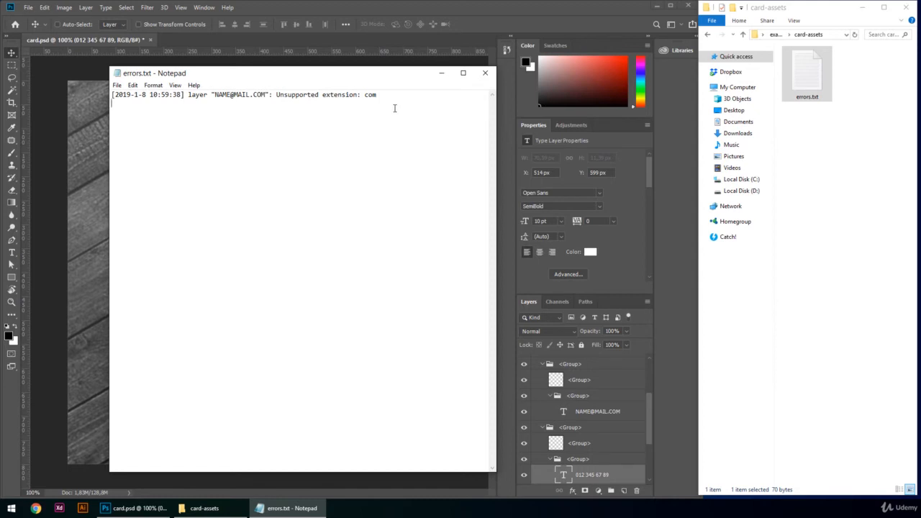
{"action": "left_click", "coordinate": [485, 73]}
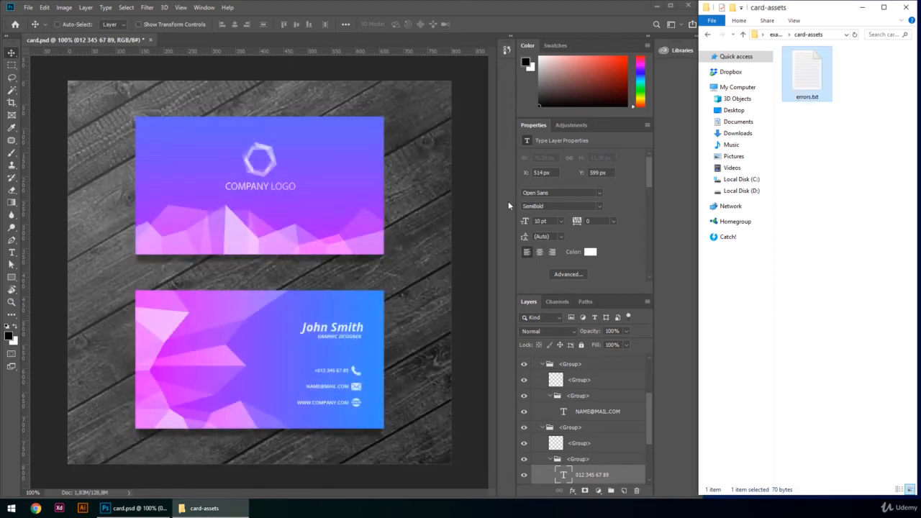
Remove the .COM ending from the name of the e-mail text layer.
{"action": "left_click", "coordinate": [624, 411]}
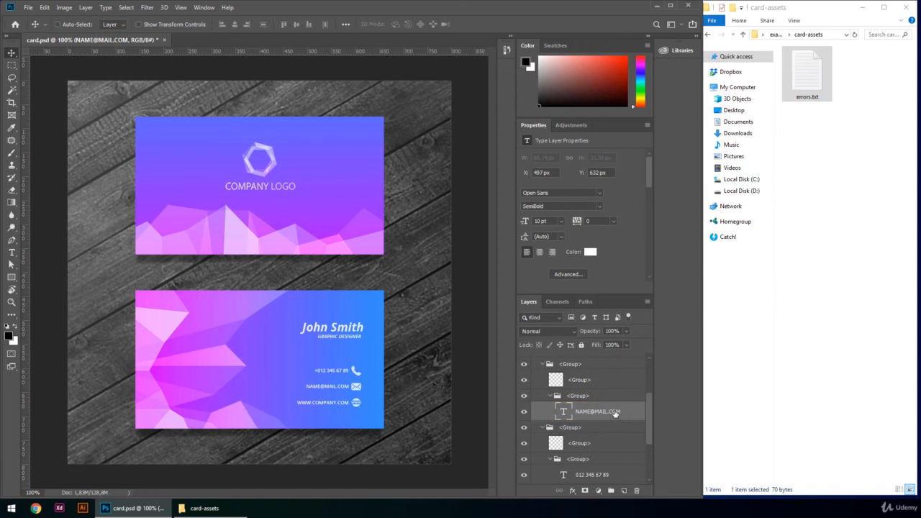
{"action": "double_click", "coordinate": [615, 412]}
{"action": "key", "text": "BackSpace"}
{"action": "key", "text": "BackSpace"}
{"action": "key", "text": "BackSpace"}
{"action": "key", "text": "BackSpace"}
{"action": "left_click", "coordinate": [625, 429]}
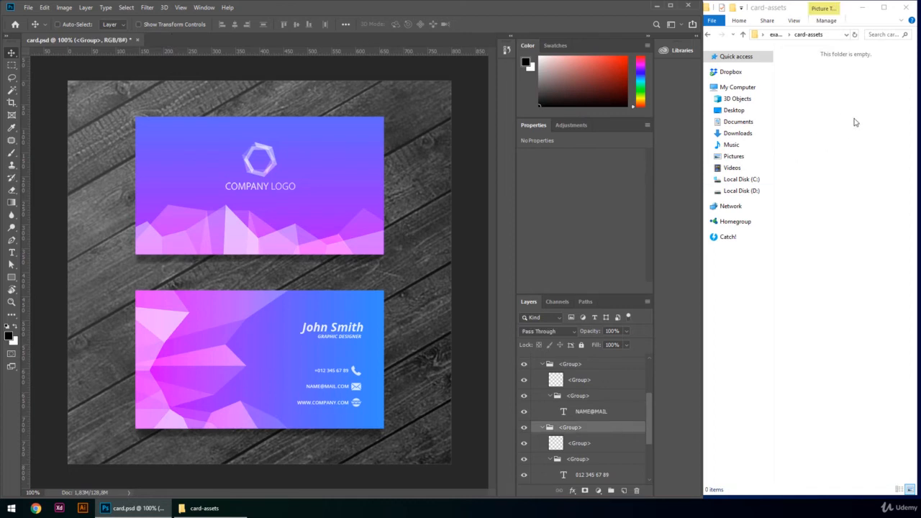
Rename the Back group as Back.jpg, view the image generated in card-assets, and close it.
{"action": "left_click_drag", "start_coordinate": [650, 401], "coordinate": [652, 368]}
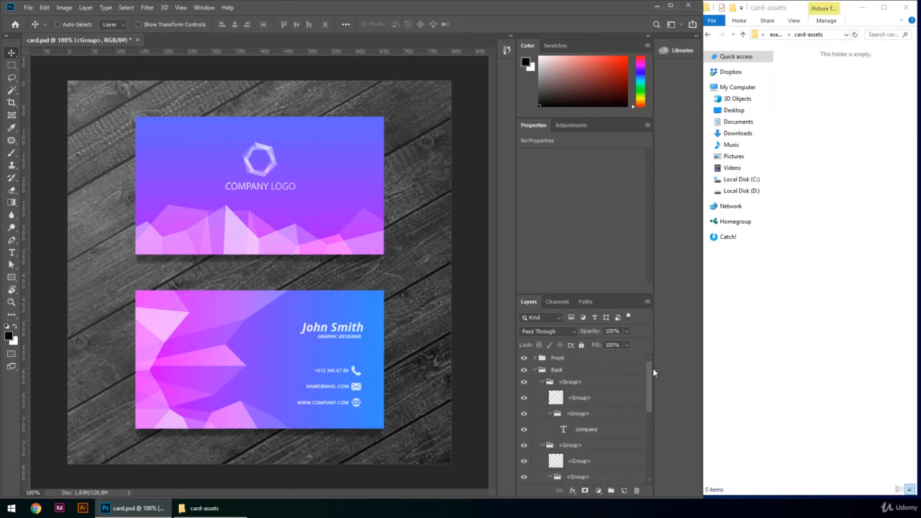
{"action": "left_click", "coordinate": [563, 372]}
{"action": "double_click", "coordinate": [563, 371]}
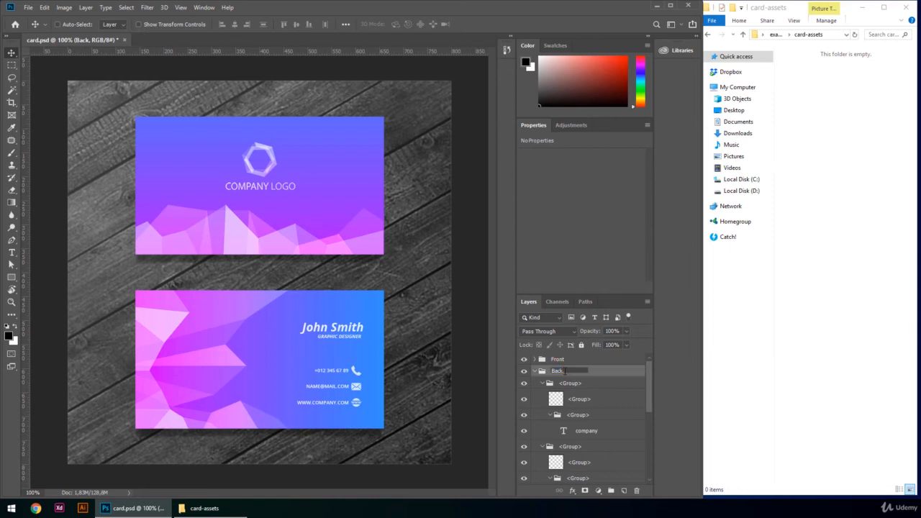
{"action": "type", "text": ".jpg"}
{"action": "key", "text": "Return"}
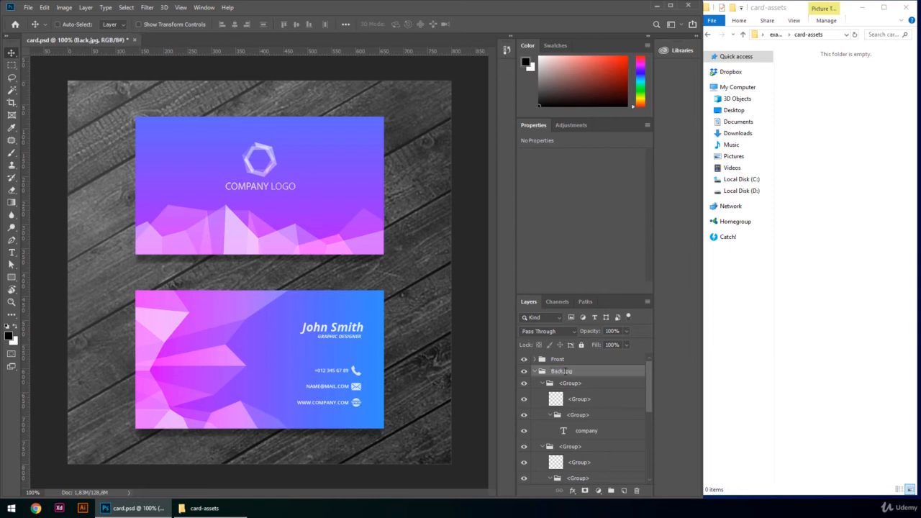
{"action": "double_click", "coordinate": [806, 63]}
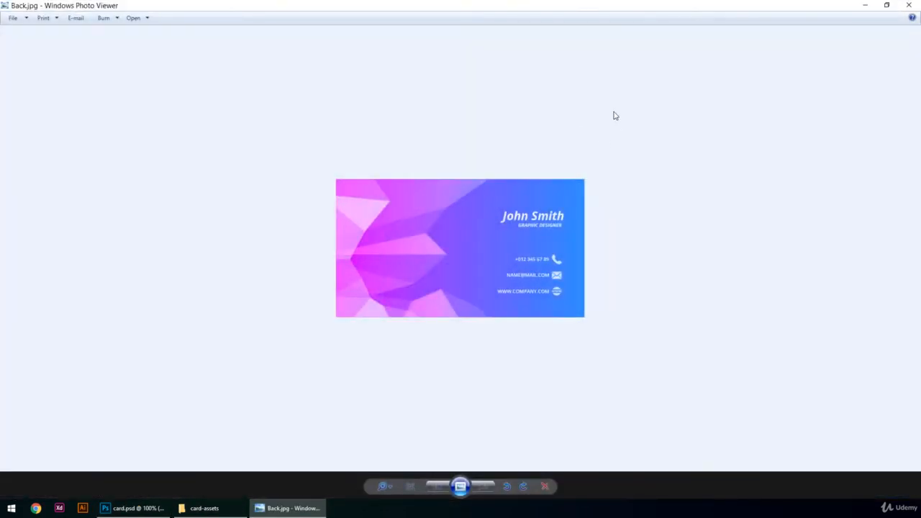
{"action": "left_click", "coordinate": [909, 5]}
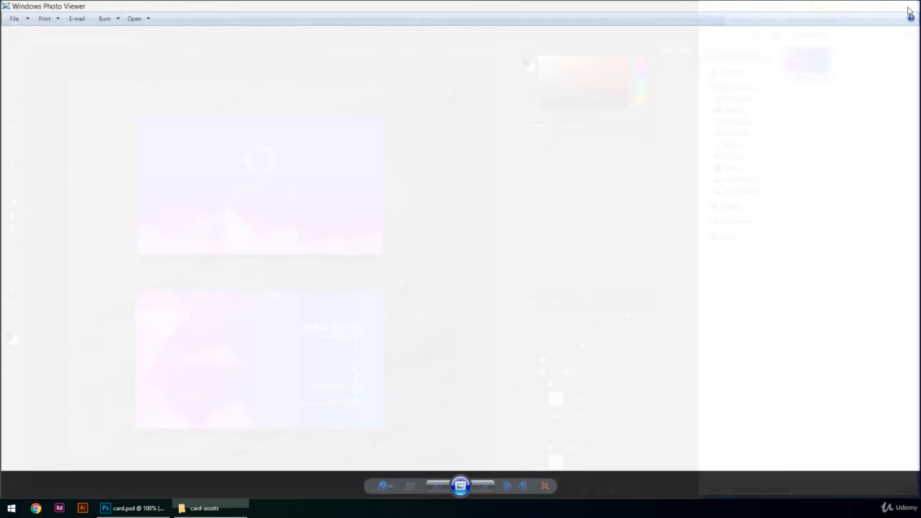
Append 50% to the Back.jpg group's name, view the regenerated Back.jpg, and close it.
{"action": "left_click", "coordinate": [570, 369]}
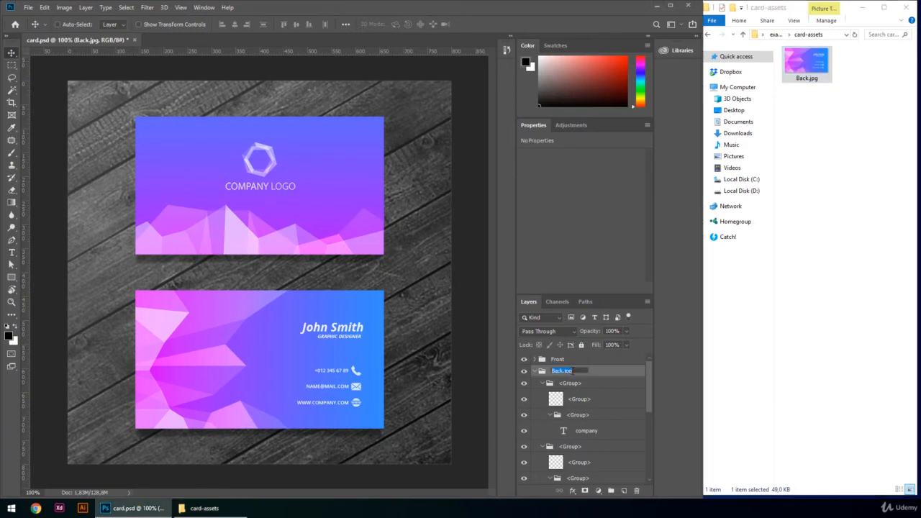
{"action": "double_click", "coordinate": [573, 370]}
{"action": "type", "text": "50%"}
{"action": "key", "text": "Return"}
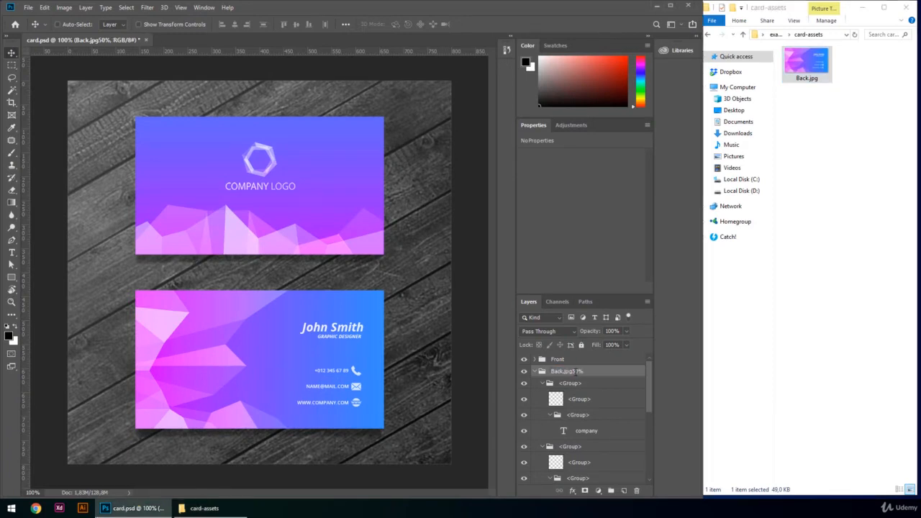
{"action": "double_click", "coordinate": [816, 99]}
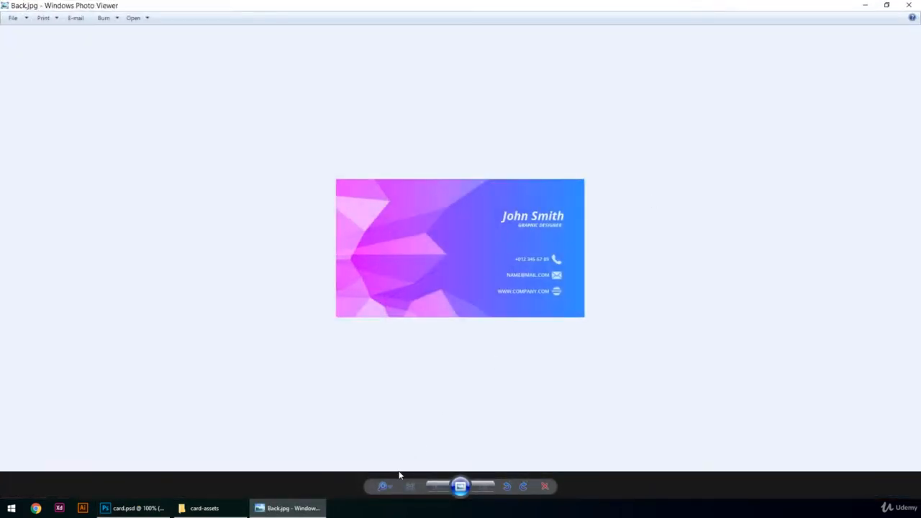
{"action": "left_click_drag", "start_coordinate": [384, 484], "coordinate": [385, 504]}
{"action": "left_click", "coordinate": [909, 5]}
{"action": "left_click", "coordinate": [848, 210]}
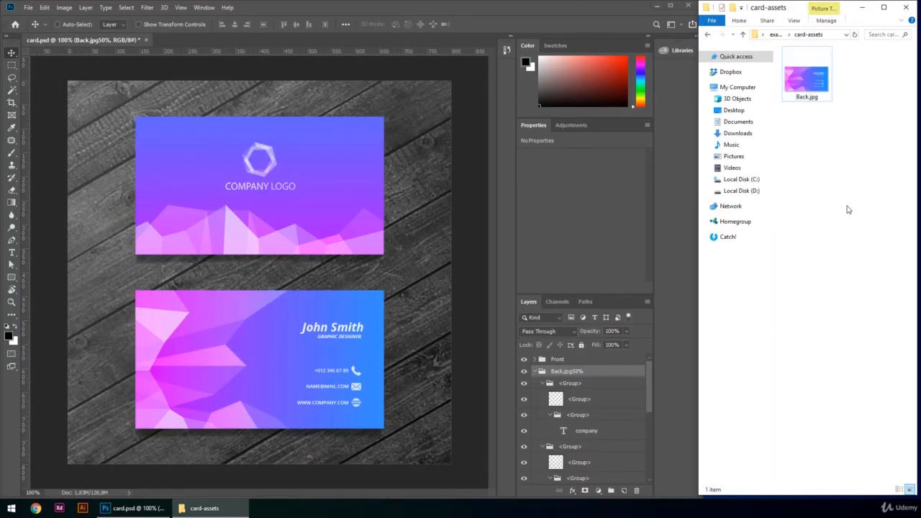
Apply a partly transparent pinkish-red Color Overlay to the Back.jpg50% group.
{"action": "left_click", "coordinate": [596, 214]}
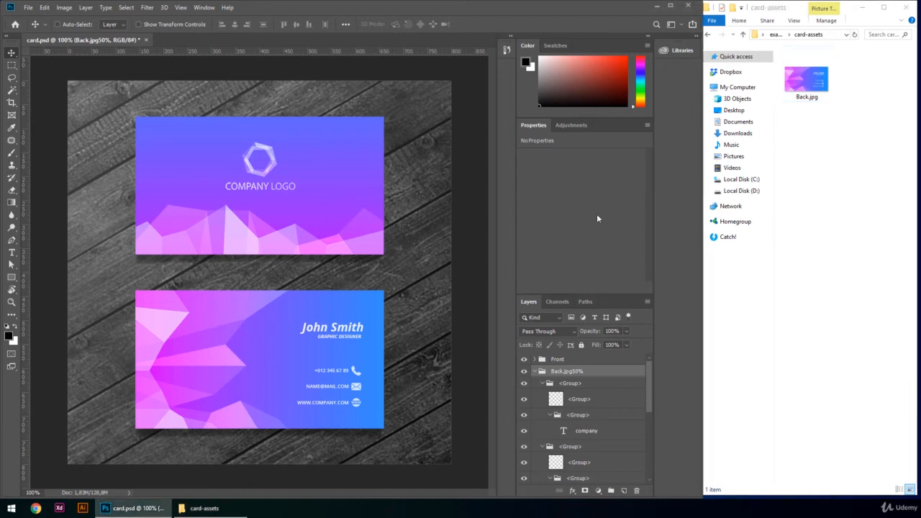
{"action": "right_click", "coordinate": [577, 382]}
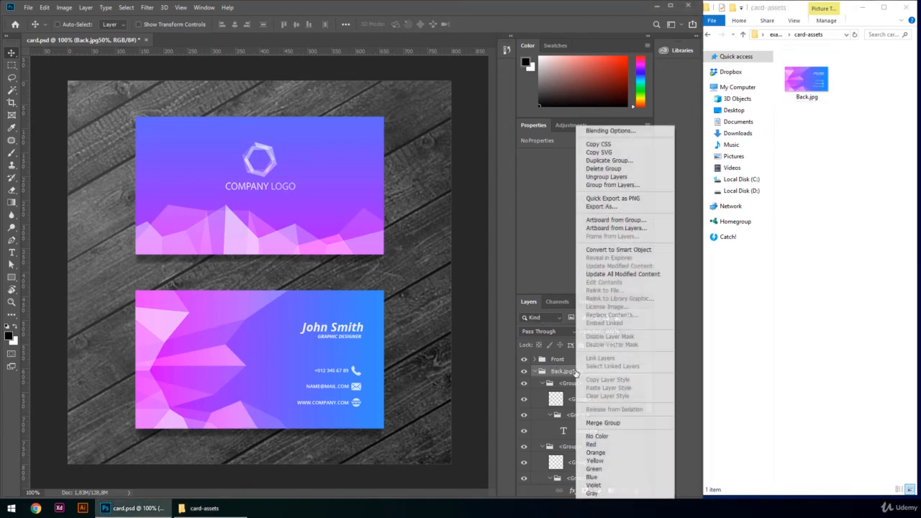
{"action": "left_click", "coordinate": [610, 131]}
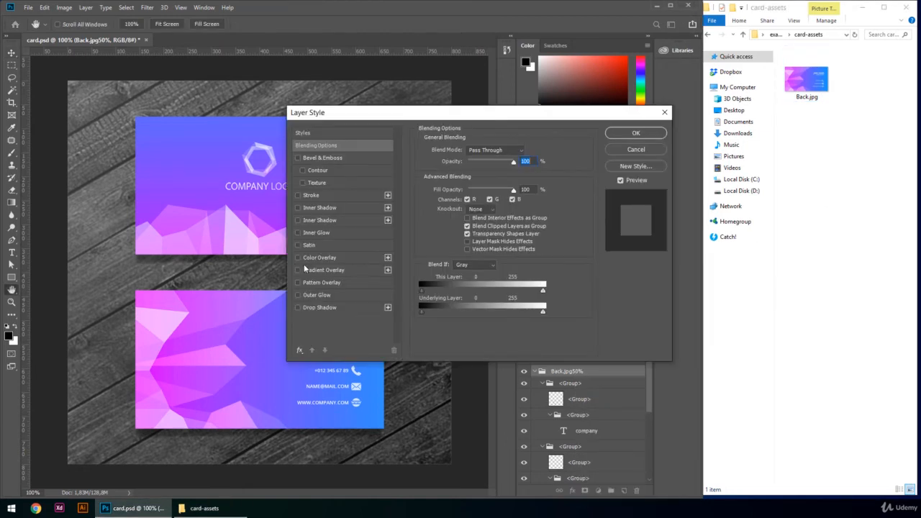
{"action": "left_click", "coordinate": [298, 258]}
{"action": "left_click", "coordinate": [321, 257]}
{"action": "left_click", "coordinate": [526, 151]}
{"action": "left_click", "coordinate": [564, 245]}
{"action": "left_click", "coordinate": [537, 248]}
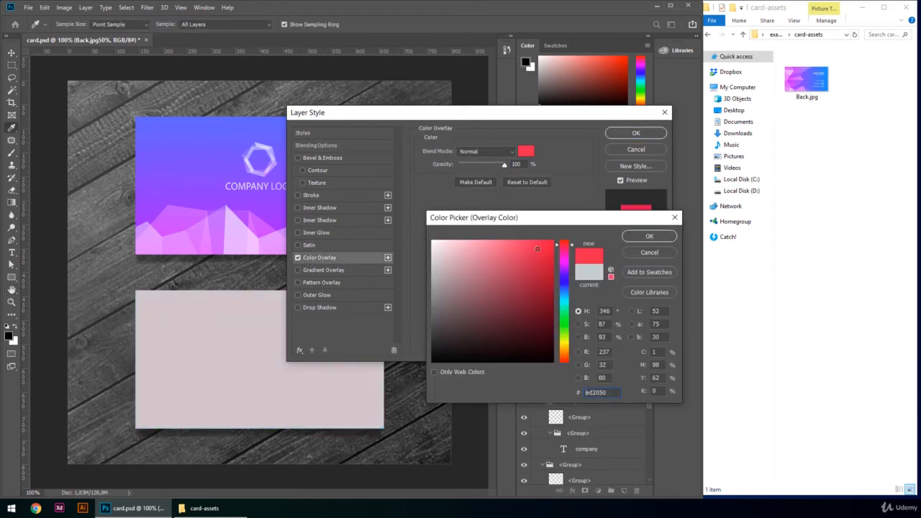
{"action": "left_click", "coordinate": [631, 238]}
{"action": "left_click", "coordinate": [635, 133]}
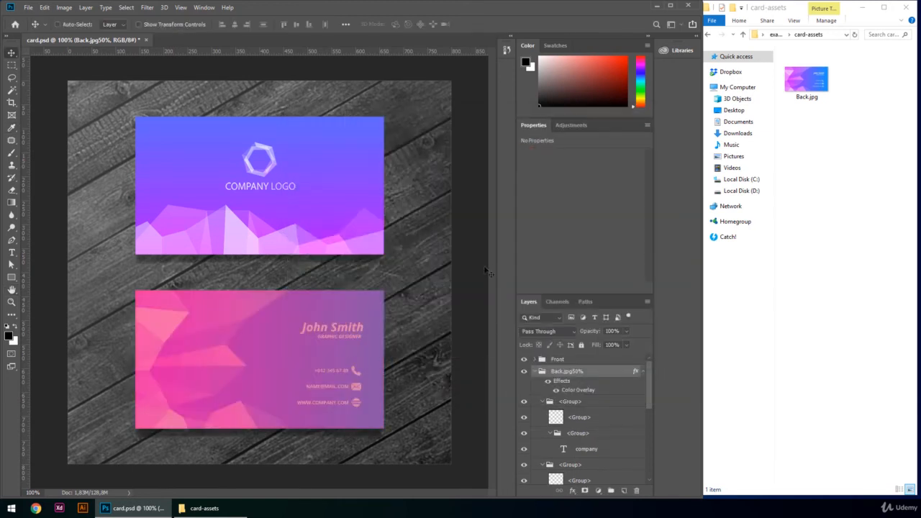
Open the regenerated Back.jpg from card-assets to check the colour overlay, and close it.
{"action": "double_click", "coordinate": [811, 100]}
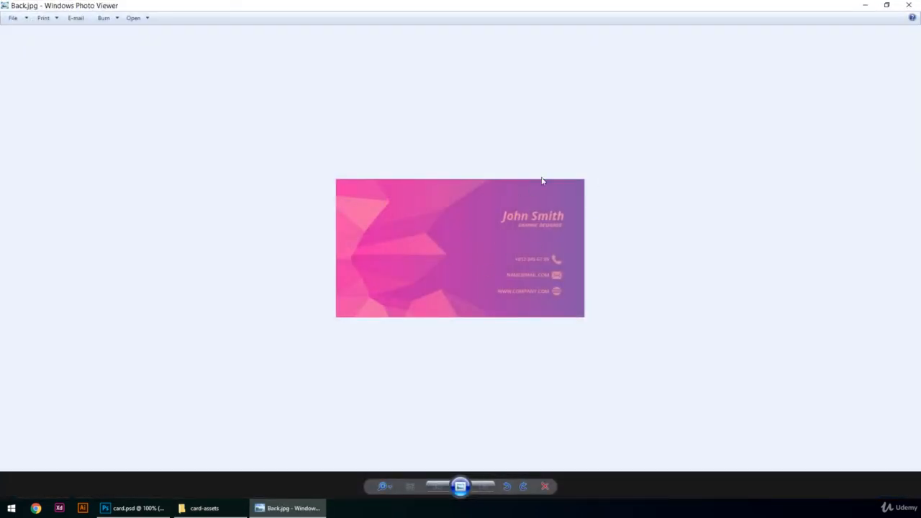
{"action": "left_click", "coordinate": [908, 5]}
{"action": "left_click", "coordinate": [819, 161]}
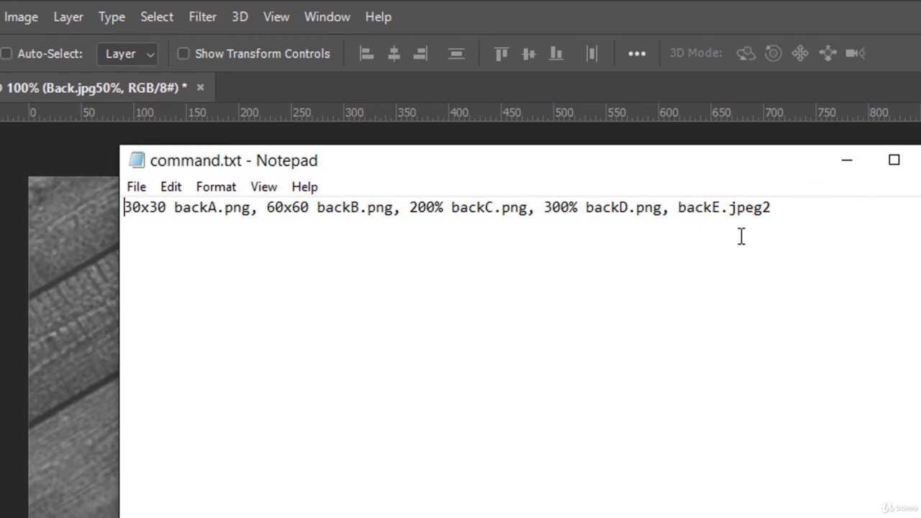
Copy the entire line of asset names and sizes from command.txt in Notepad.
{"action": "left_click_drag", "start_coordinate": [787, 209], "coordinate": [124, 210]}
{"action": "right_click", "coordinate": [311, 204]}
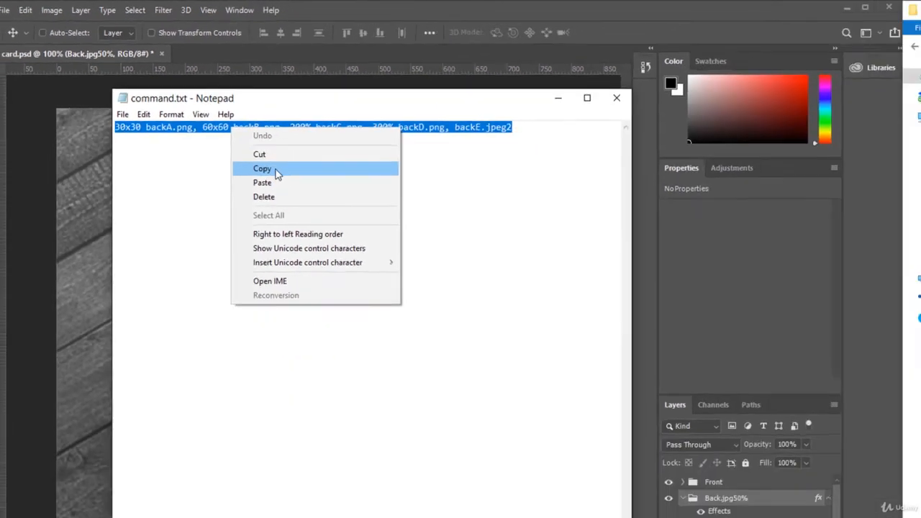
{"action": "left_click", "coordinate": [360, 271]}
In Photoshop, replace the Back group's name with the copied "30x30 backA.png, 60x60 backB.png, 200% backC.png, 300% backD.png, backE.jpeg2".
{"action": "left_click", "coordinate": [580, 371]}
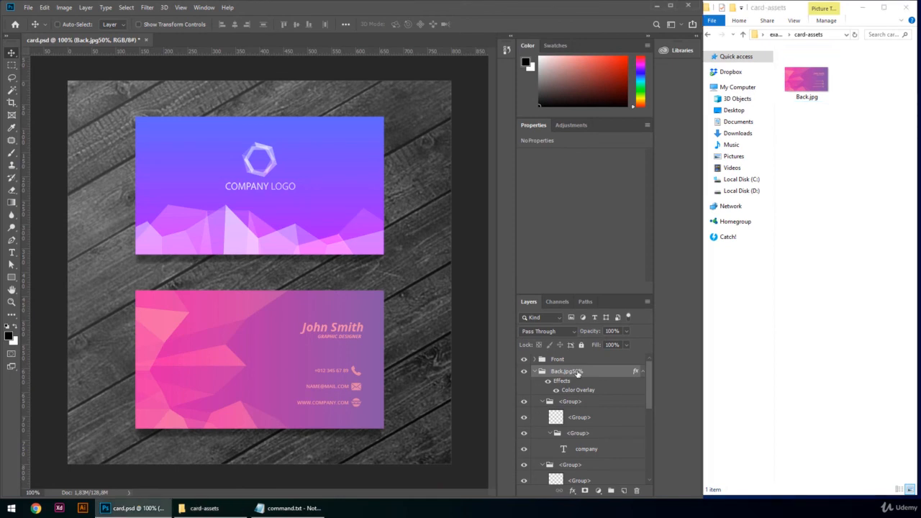
{"action": "double_click", "coordinate": [579, 371]}
{"action": "key", "text": "BackSpace"}
{"action": "right_click", "coordinate": [560, 370]}
{"action": "left_click", "coordinate": [592, 280]}
{"action": "key", "text": "Return"}
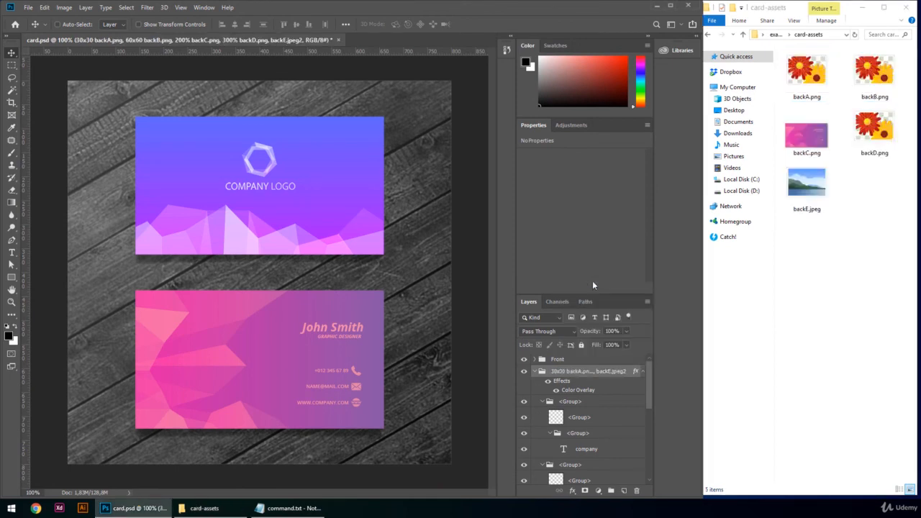
View the generated images from backA.png to backE.jpeg in turn, and enlarge backE.jpeg to examine its compression quality.
{"action": "left_click", "coordinate": [803, 93]}
{"action": "double_click", "coordinate": [803, 98]}
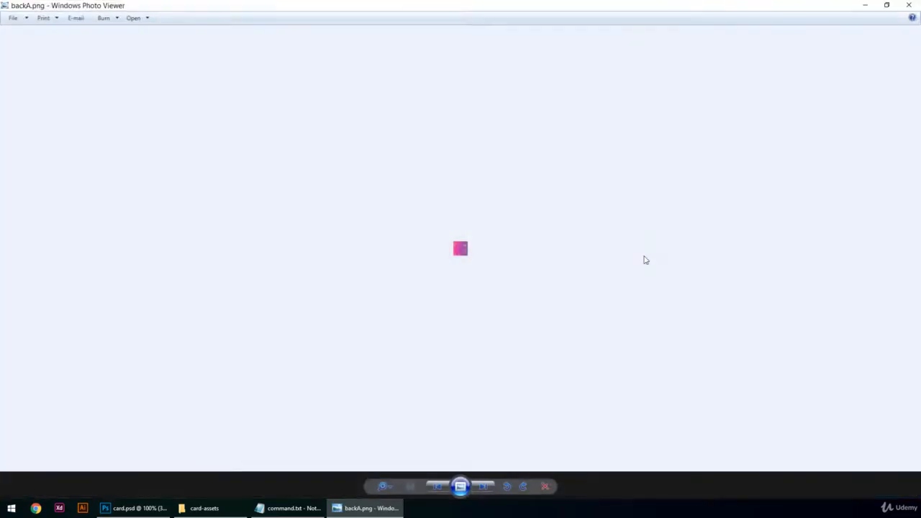
{"action": "left_click", "coordinate": [489, 487]}
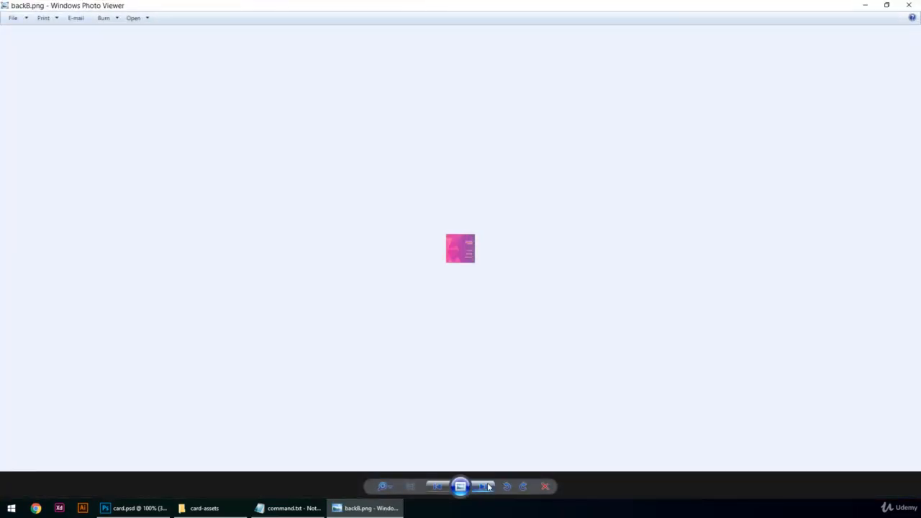
{"action": "left_click", "coordinate": [489, 487]}
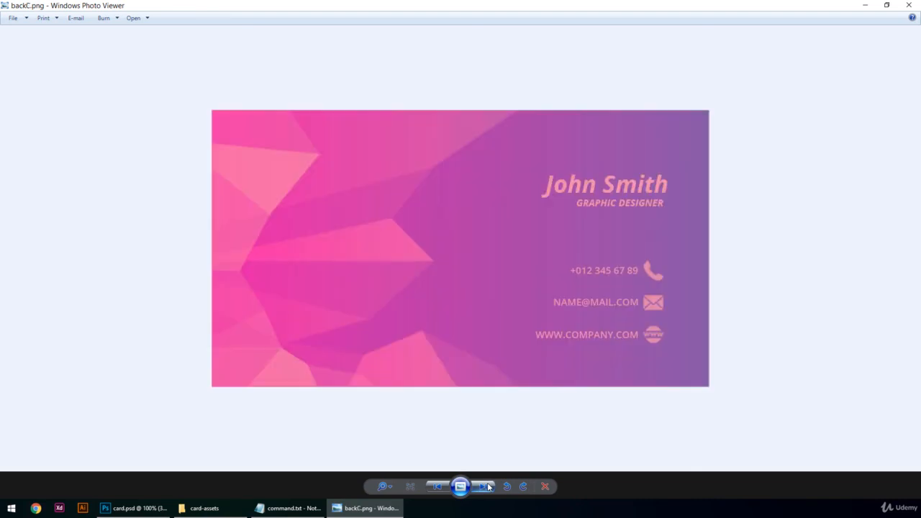
{"action": "left_click", "coordinate": [488, 487]}
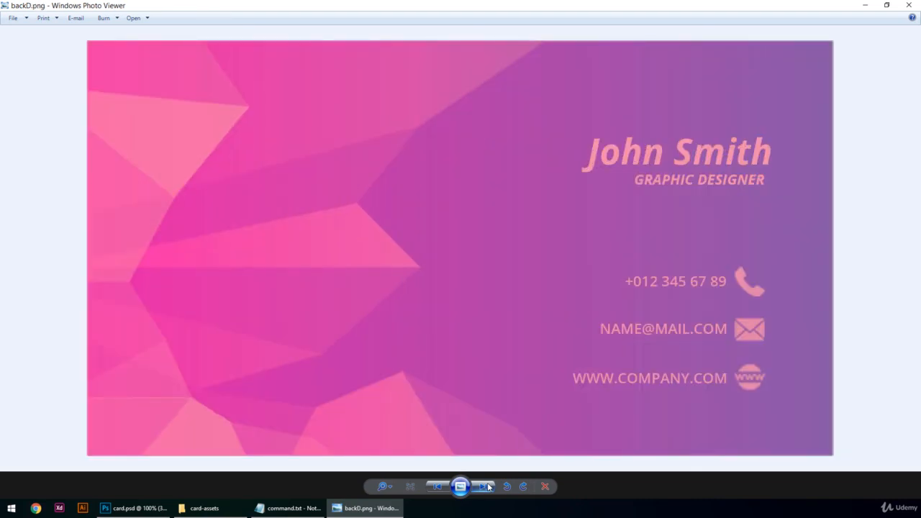
{"action": "left_click", "coordinate": [488, 487]}
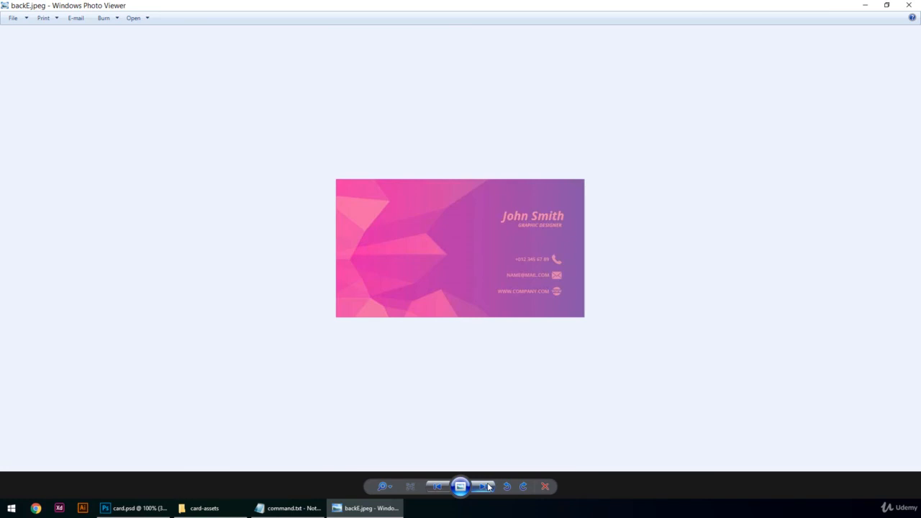
{"action": "left_click", "coordinate": [380, 488]}
{"action": "left_click_drag", "start_coordinate": [377, 486], "coordinate": [376, 467]}
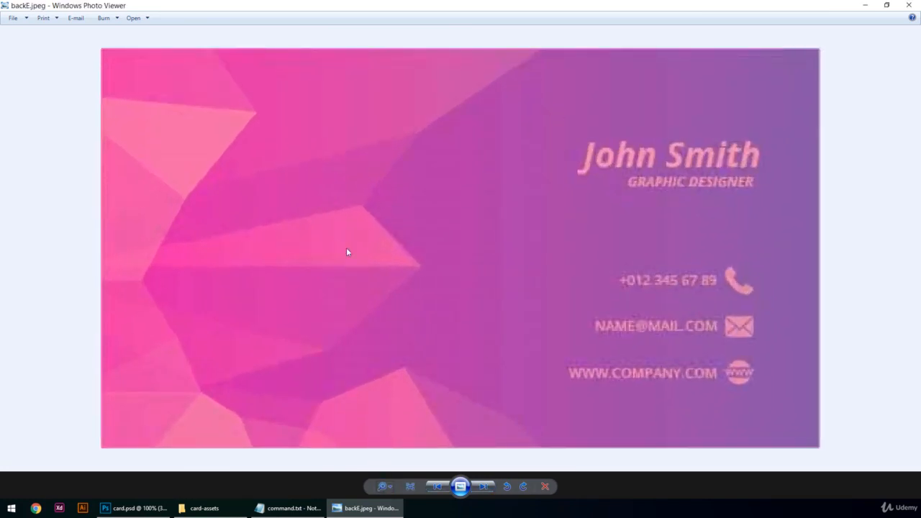